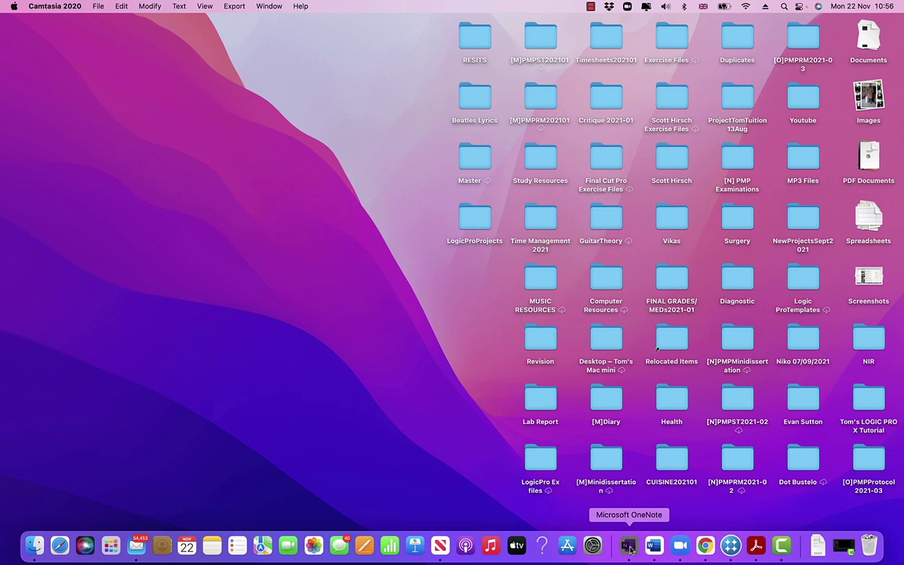
- Bring OneNote forward and open the Audio-Video Lecture section's 'Friday 11-1pm' page
click(629, 546)
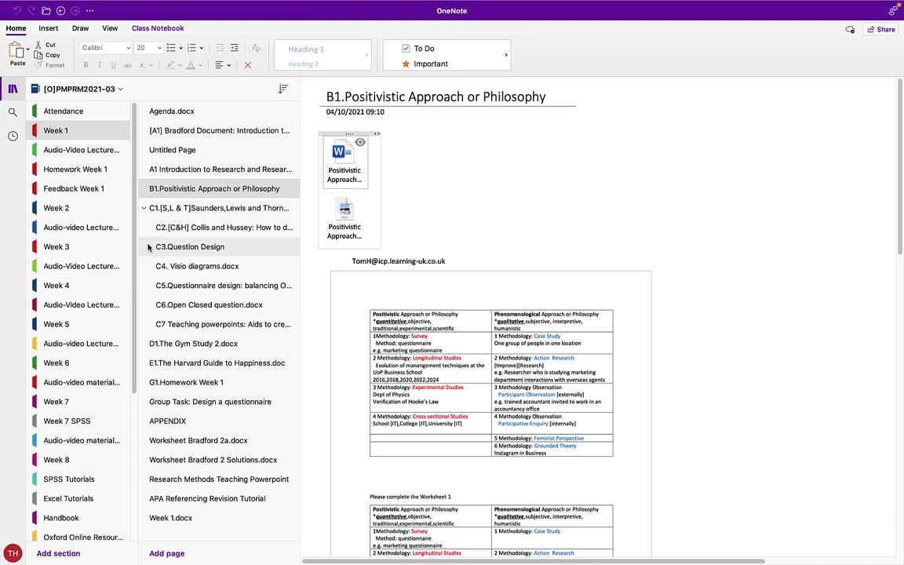
click(69, 150)
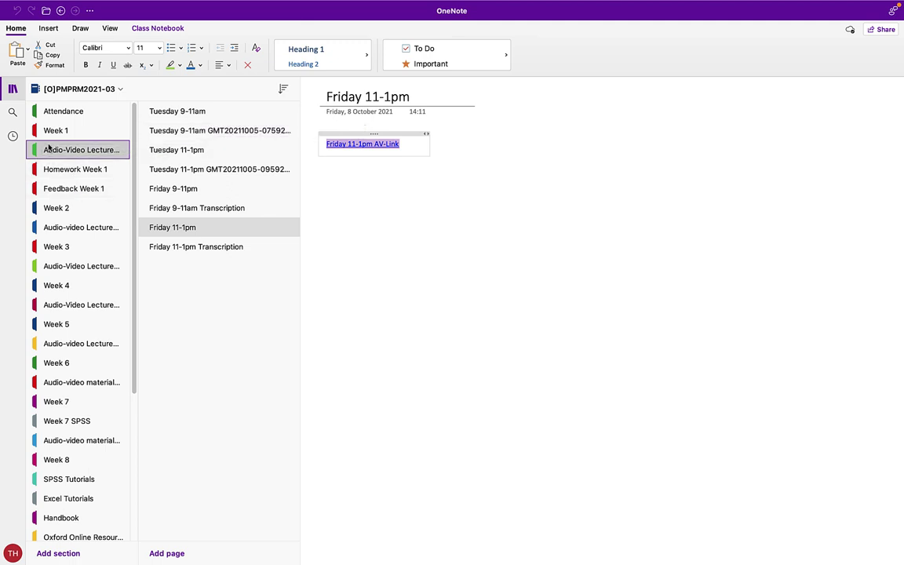
- Go from Homework Week 1 to Feedback Week 1 and scroll to the one-minute paper's answer boxes
click(59, 170)
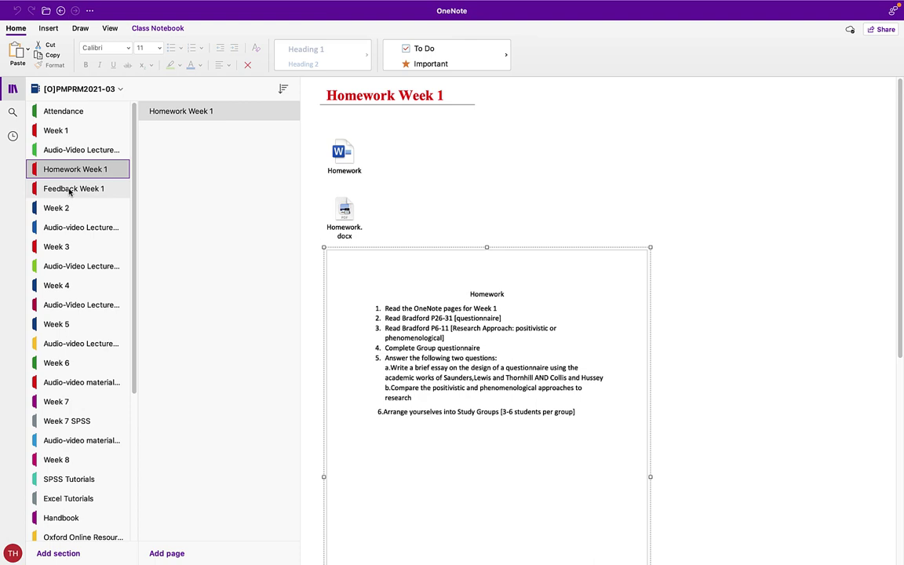
click(70, 190)
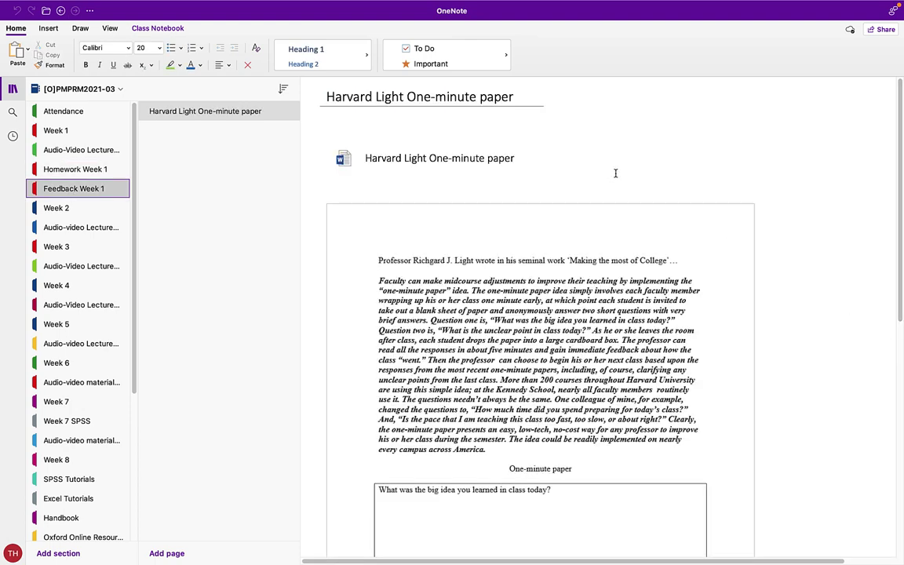
drag(900, 118, 893, 195)
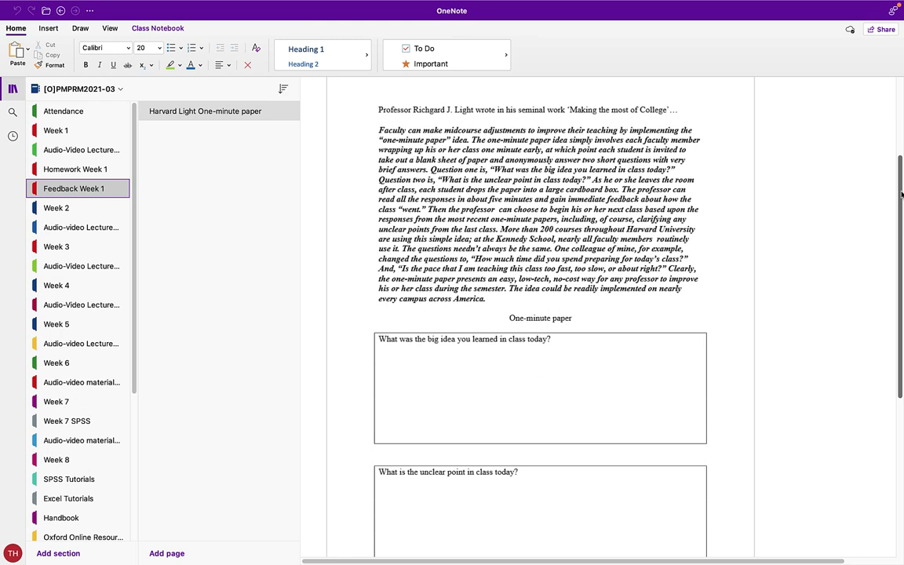
click(377, 354)
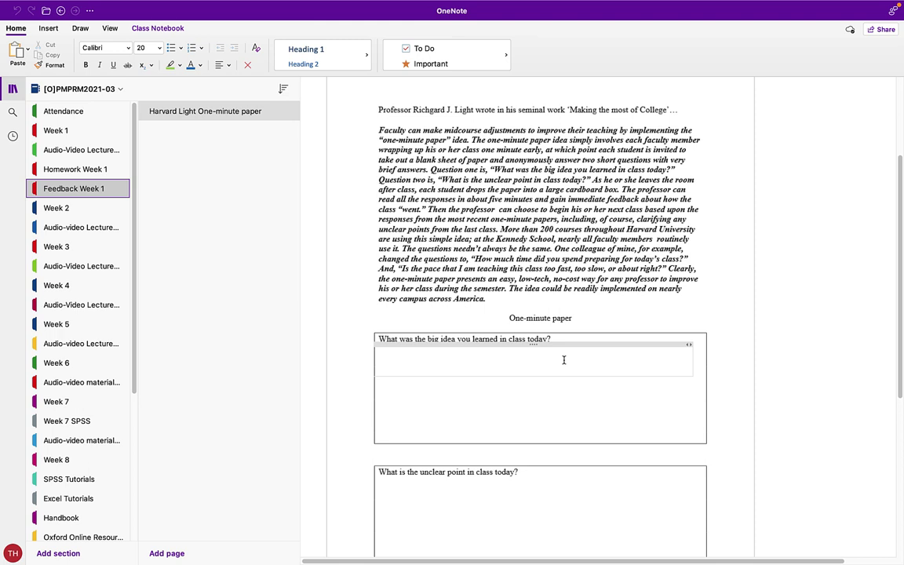
click(777, 224)
scroll(900, 182, down, 2)
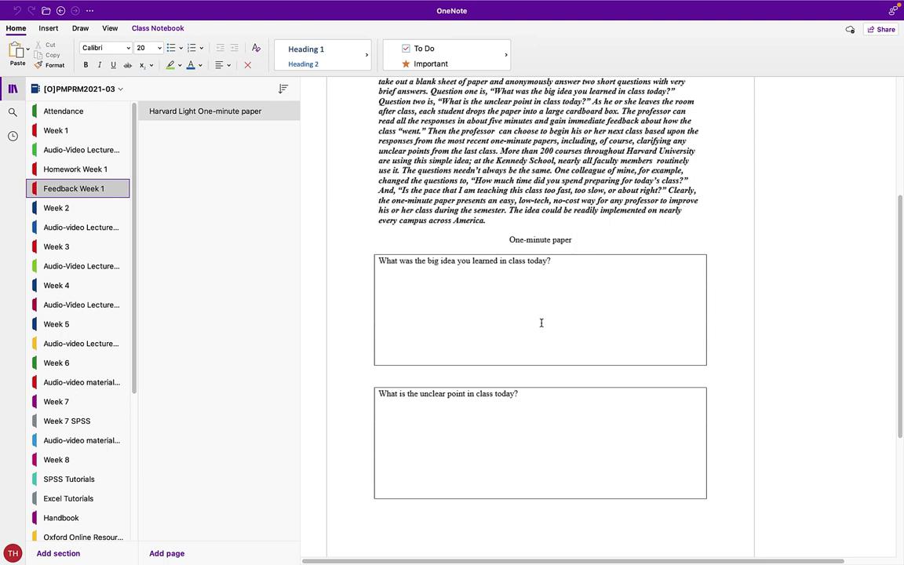
click(60, 131)
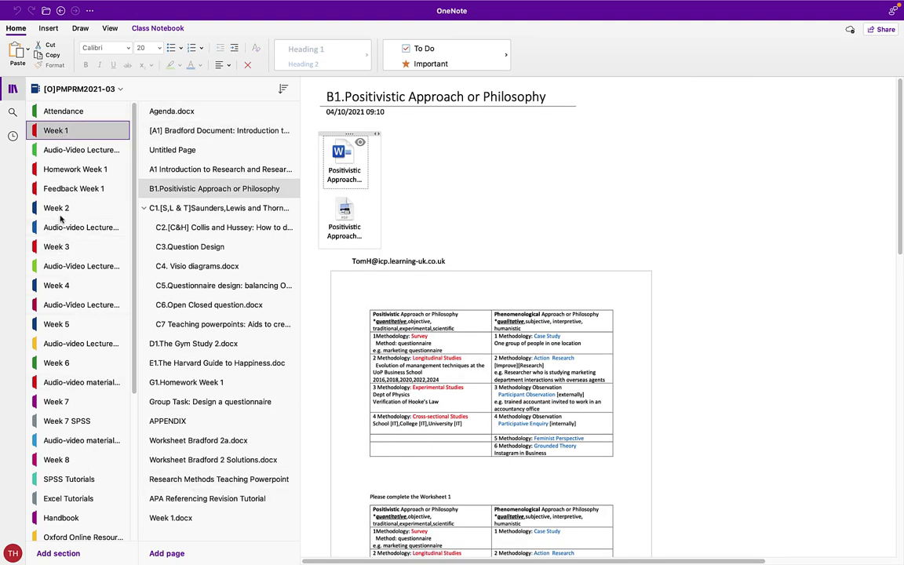
click(66, 151)
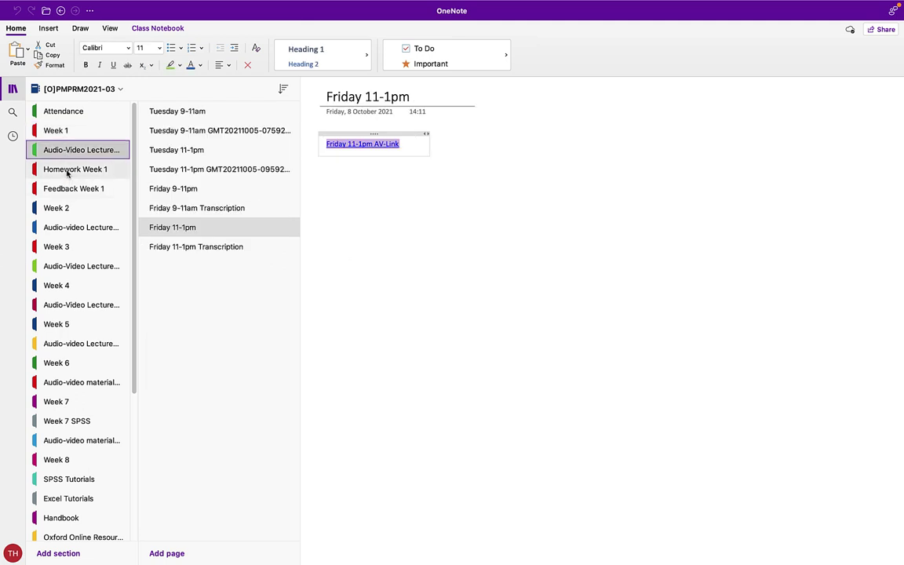
click(68, 171)
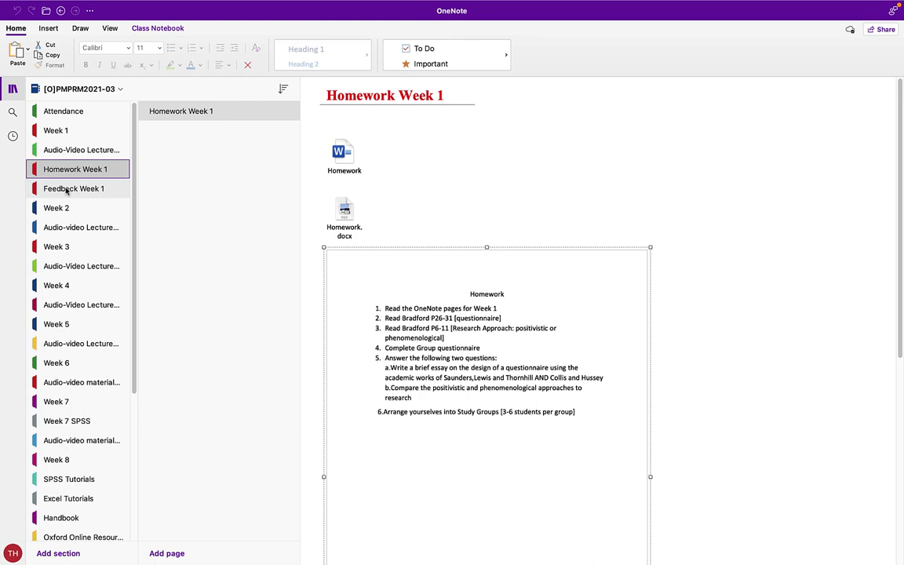
click(67, 189)
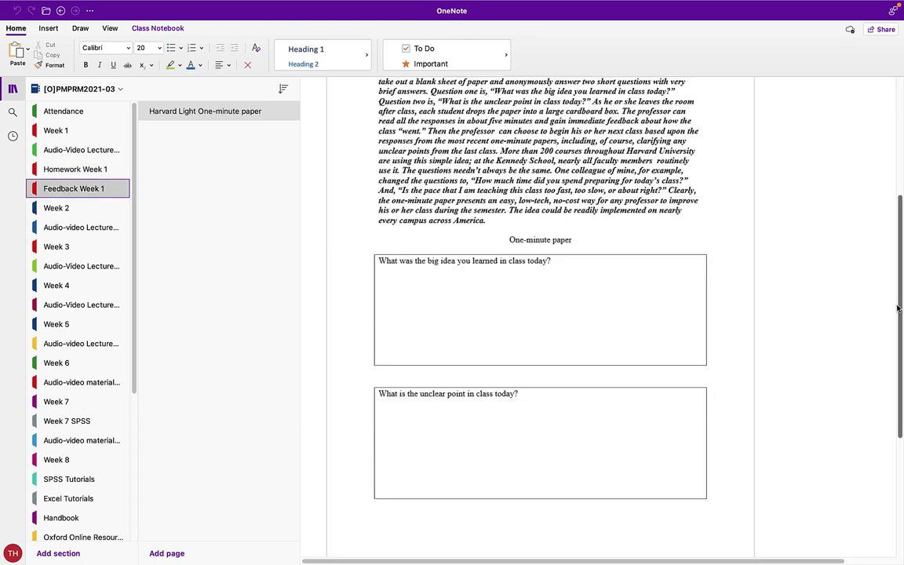
drag(898, 308, 901, 249)
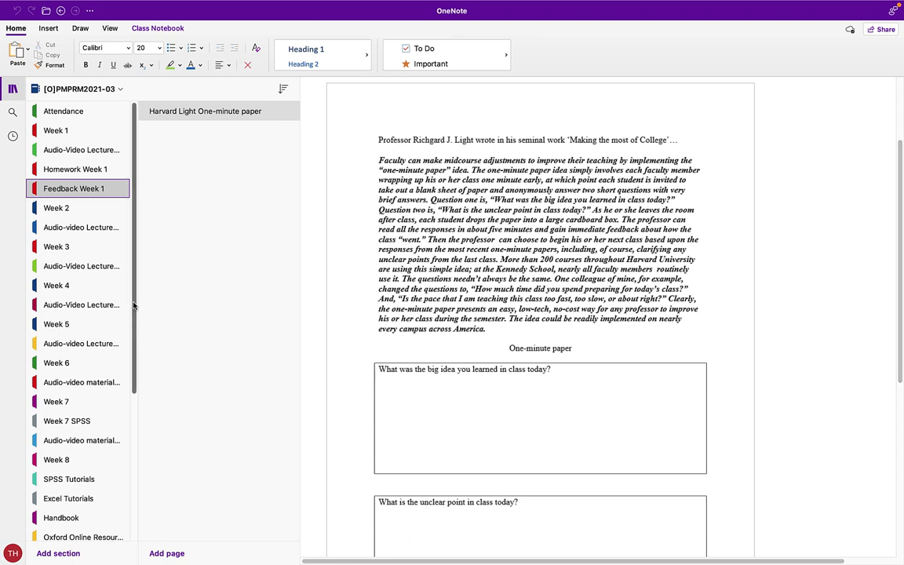
drag(133, 307, 141, 464)
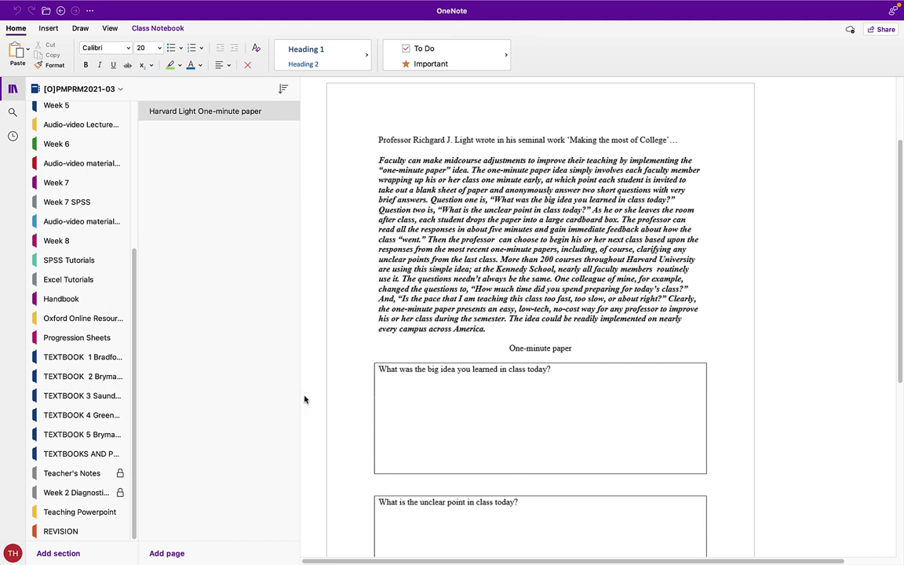
- Pass through TEXTBOOK 1 Bradford to reach TEXTBOOK 2 Bryman and Bell's [A2] textbook page
click(73, 358)
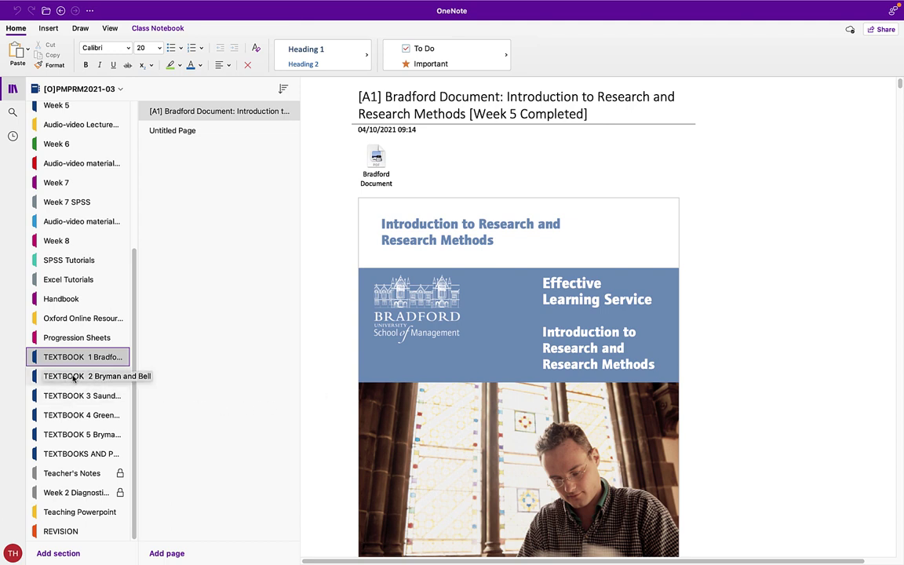
click(73, 377)
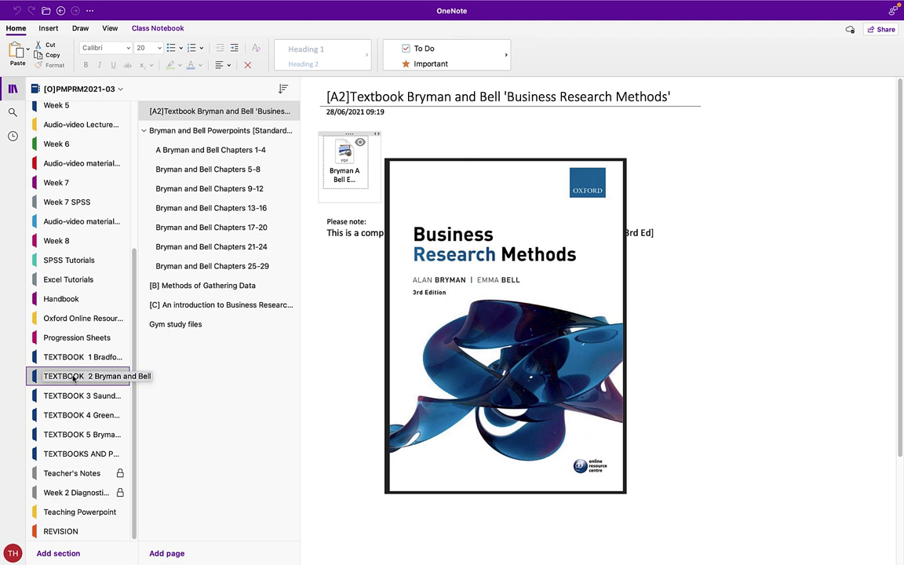
- Drag the 3rd Edition cover below the 'Please note' text, then check Chapters 1-4 and return
click(484, 175)
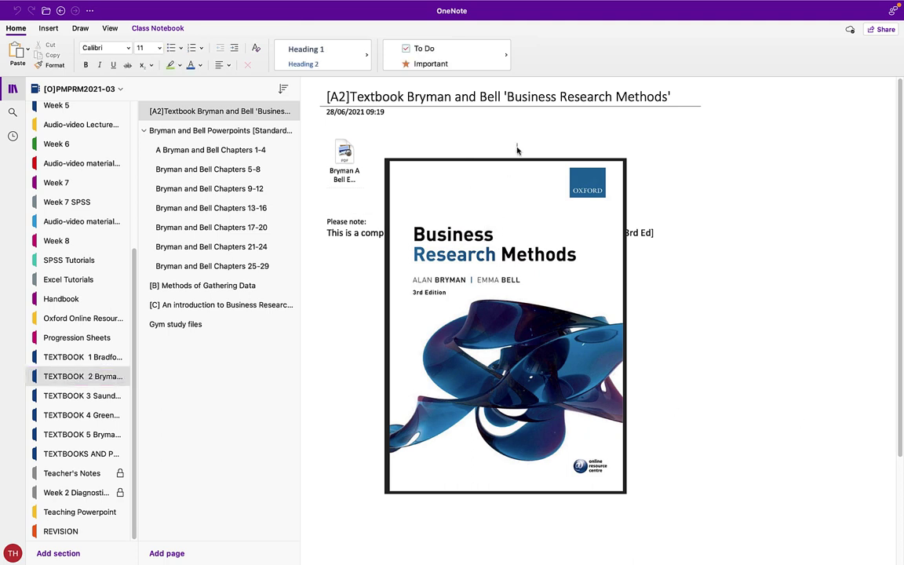
drag(468, 182, 461, 272)
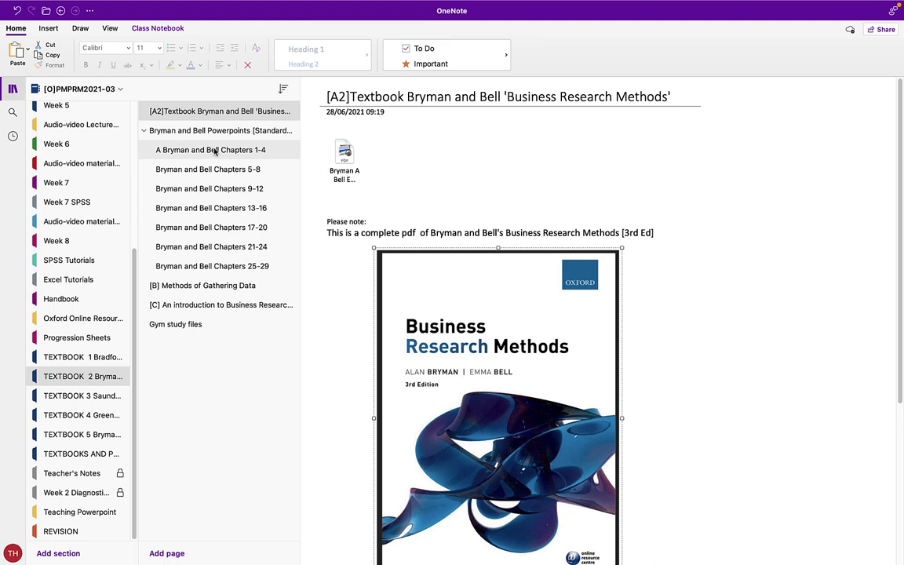
click(214, 152)
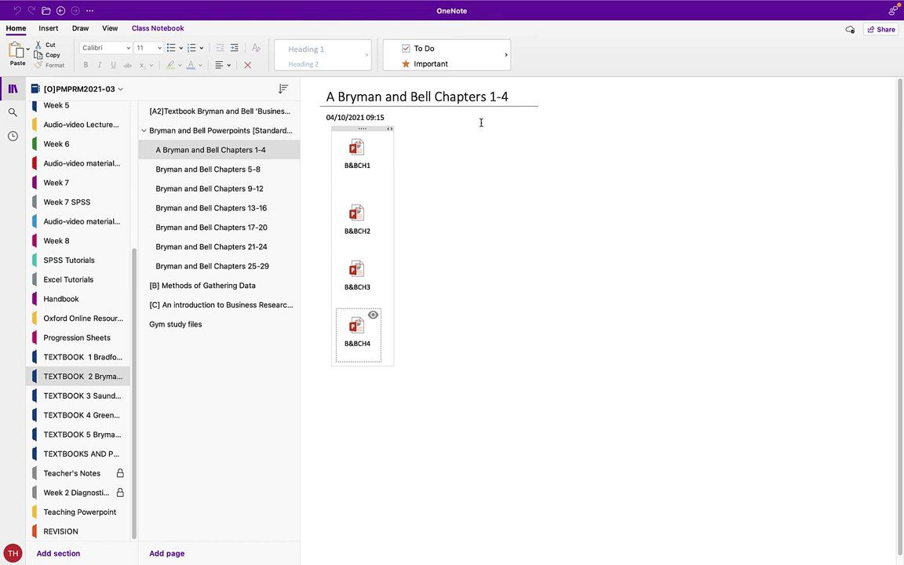
click(212, 112)
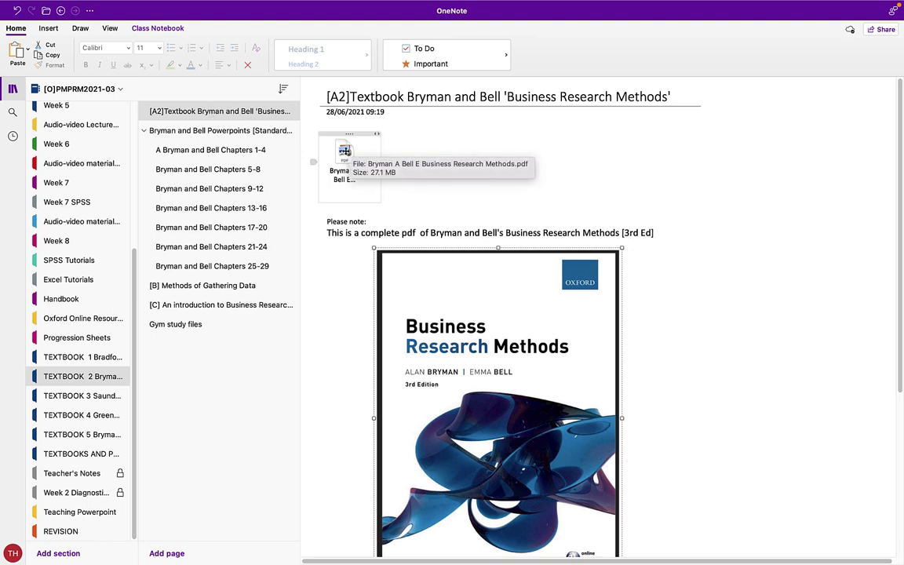
- Open the attached Business Research Methods PDF in Acrobat and zoom out three times to 75%
double_click(345, 152)
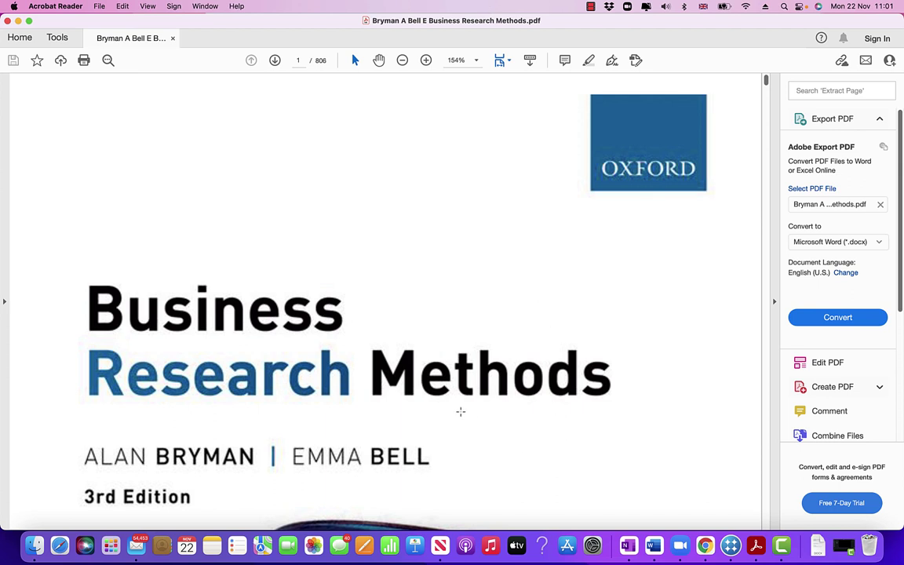
click(402, 60)
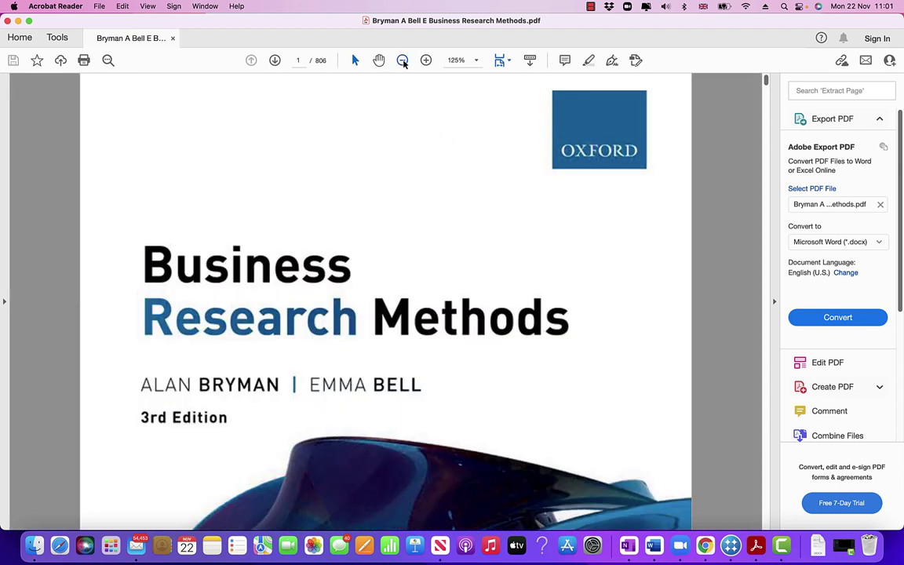
click(403, 61)
click(403, 61)
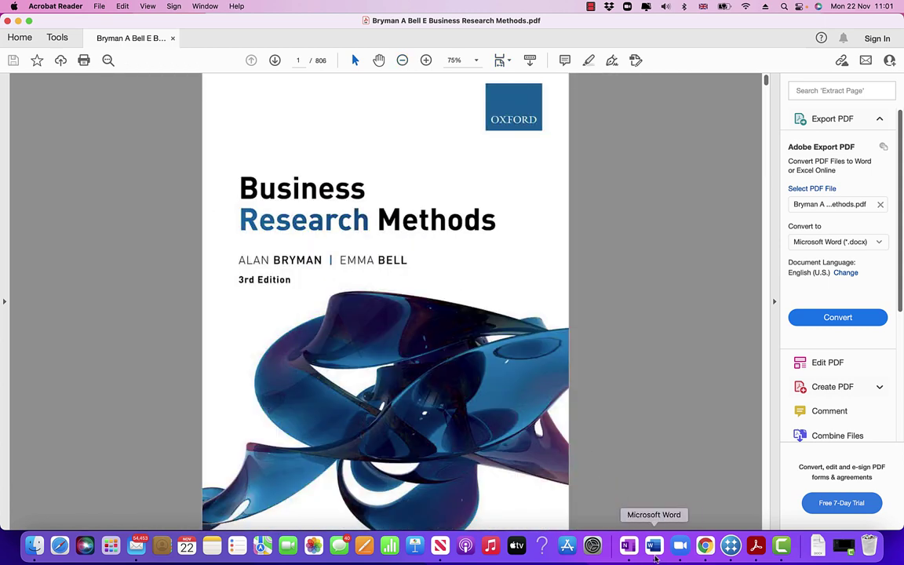
- Return to OneNote's 'A Bryman and Bell Chapters 1-4' page and preview the B&BCH1 attachment
click(630, 545)
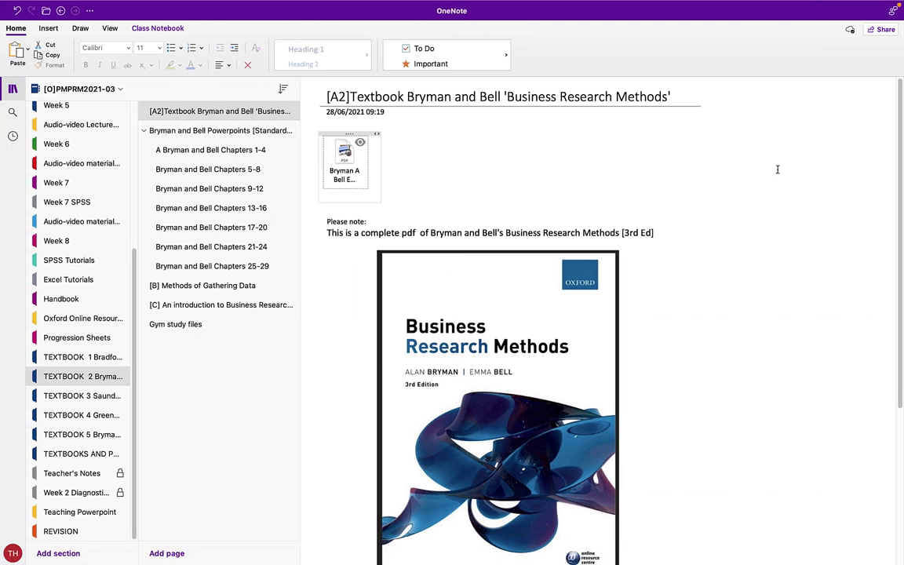
click(212, 151)
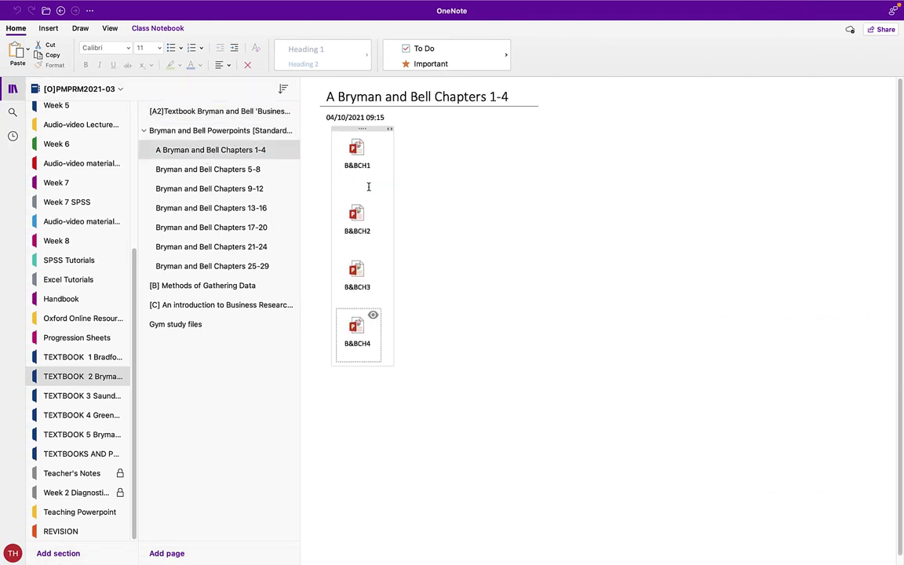
click(373, 138)
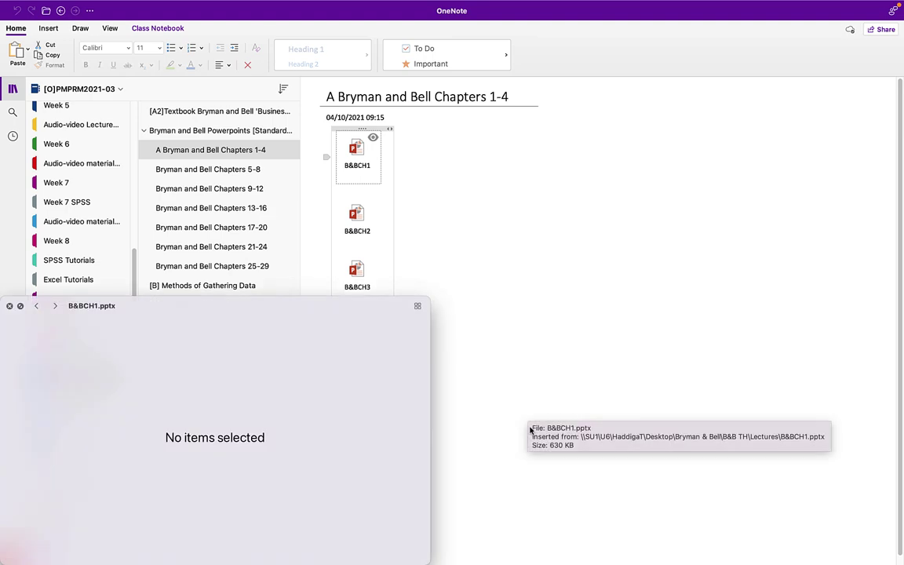
- Open the B&BCH1 deck in PowerPoint, enlarge its window, then close it and go back to OneNote
click(379, 306)
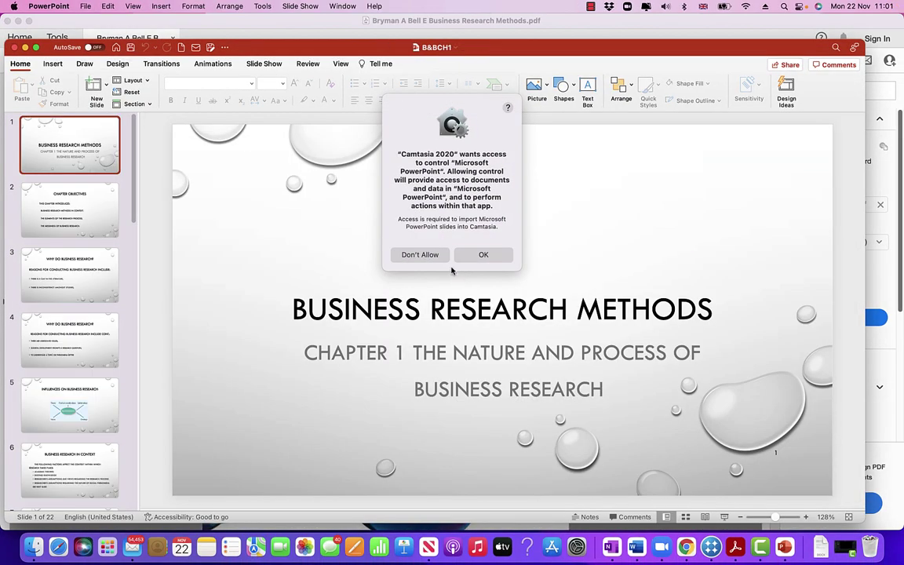
click(482, 255)
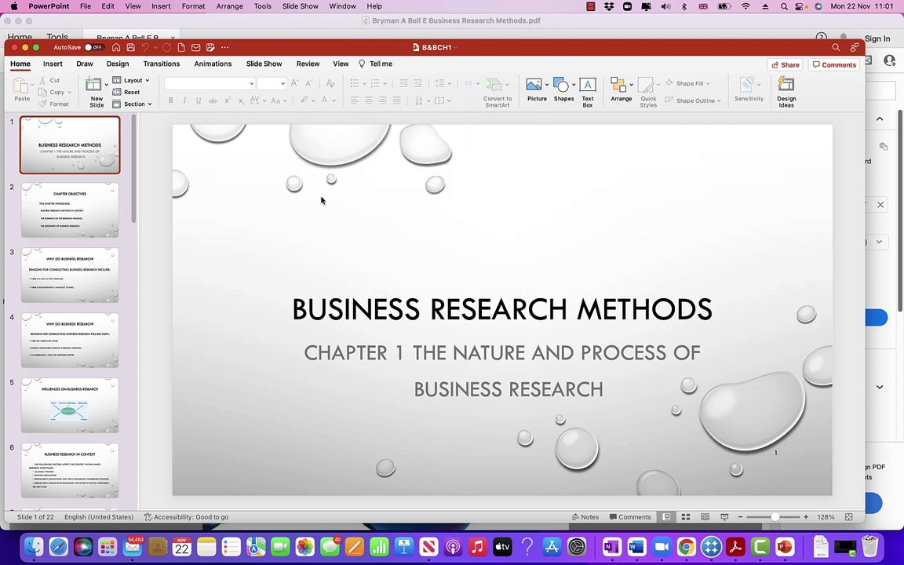
click(36, 47)
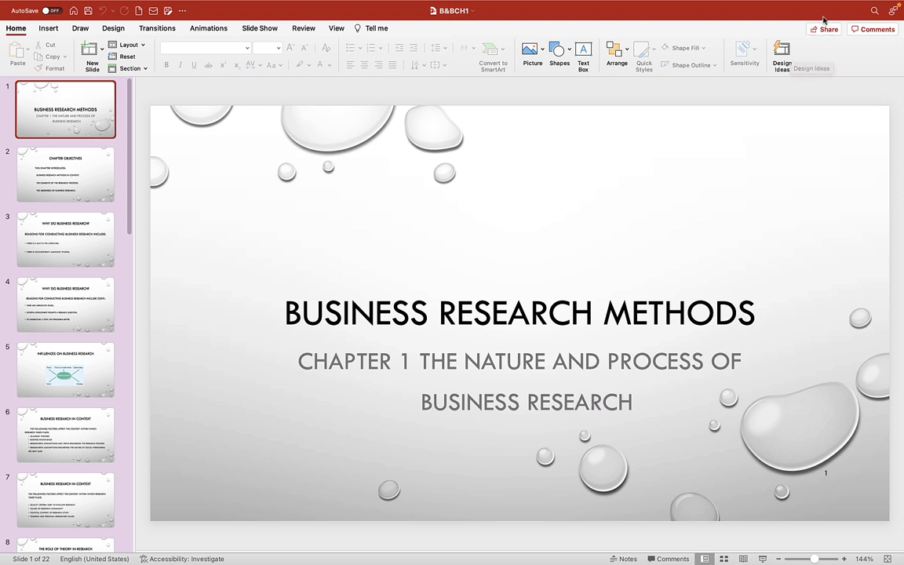
mouse_move(726, 3)
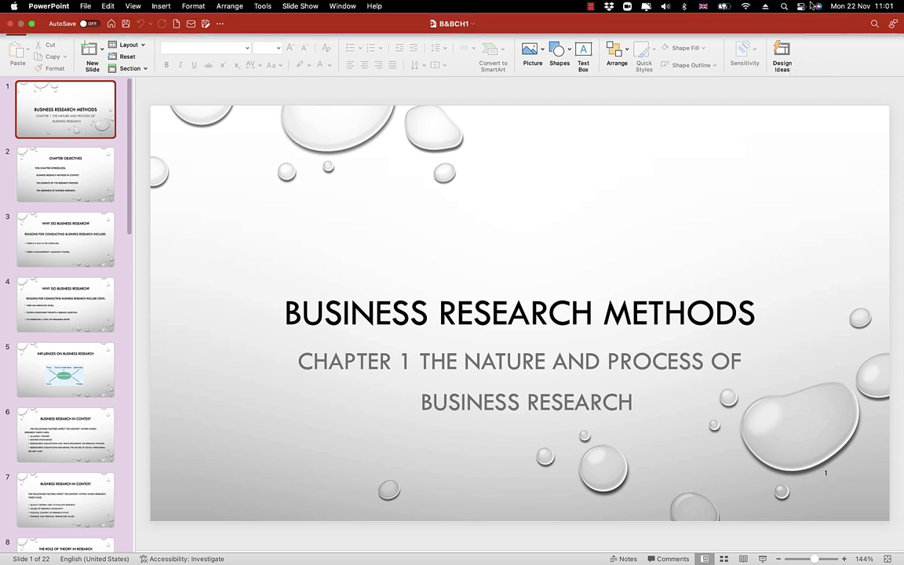
click(12, 27)
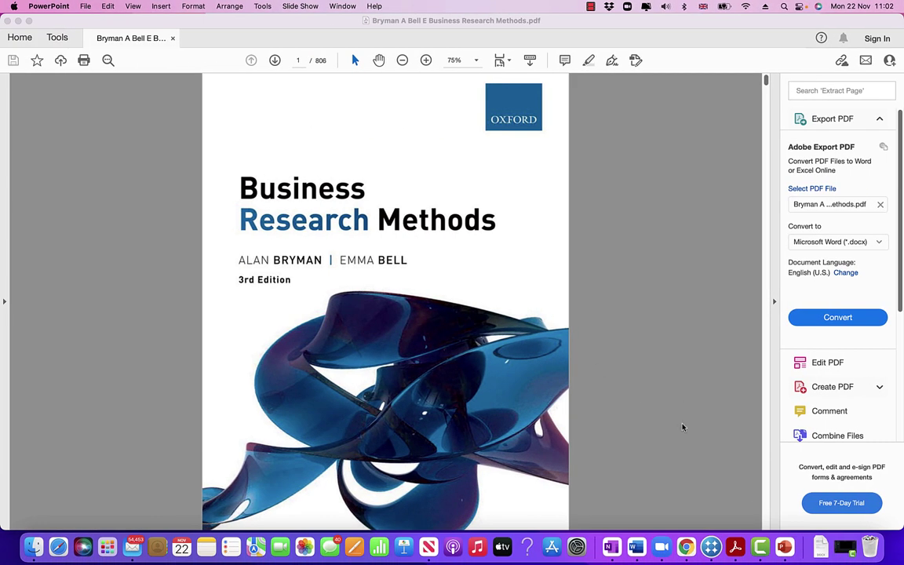
click(611, 548)
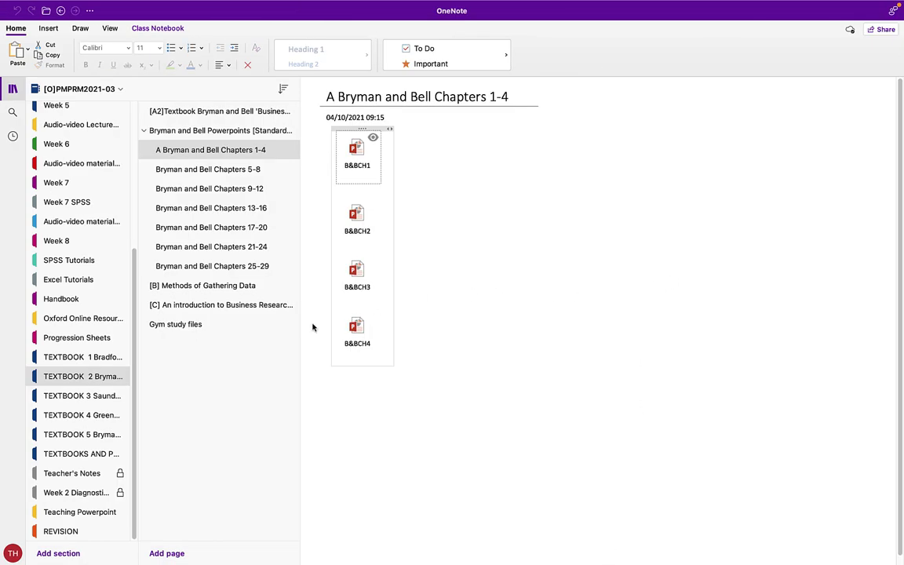
- Browse the Saunders section's Ch 1-4 through Ch 13-14 pages, then open the TEXTBOOK 4 Greener section
click(71, 396)
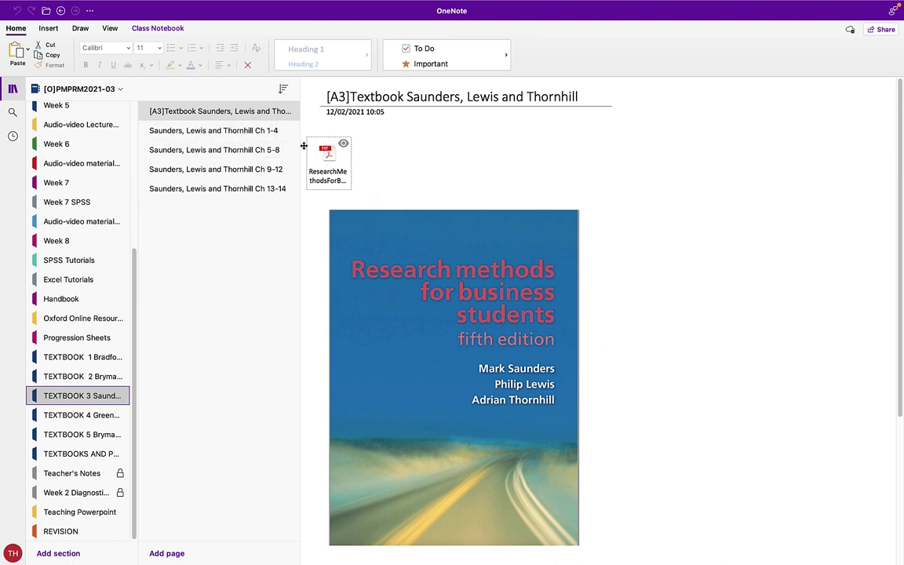
click(219, 132)
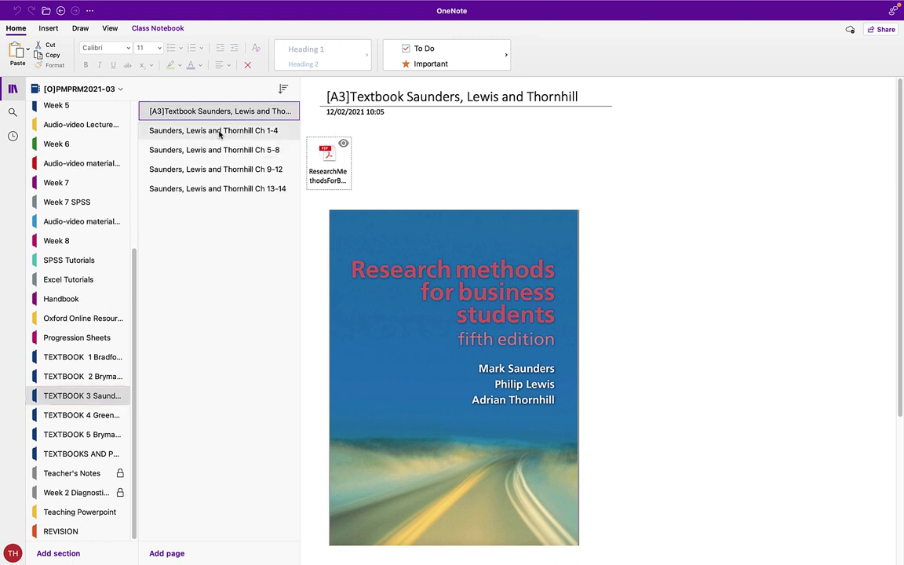
click(236, 149)
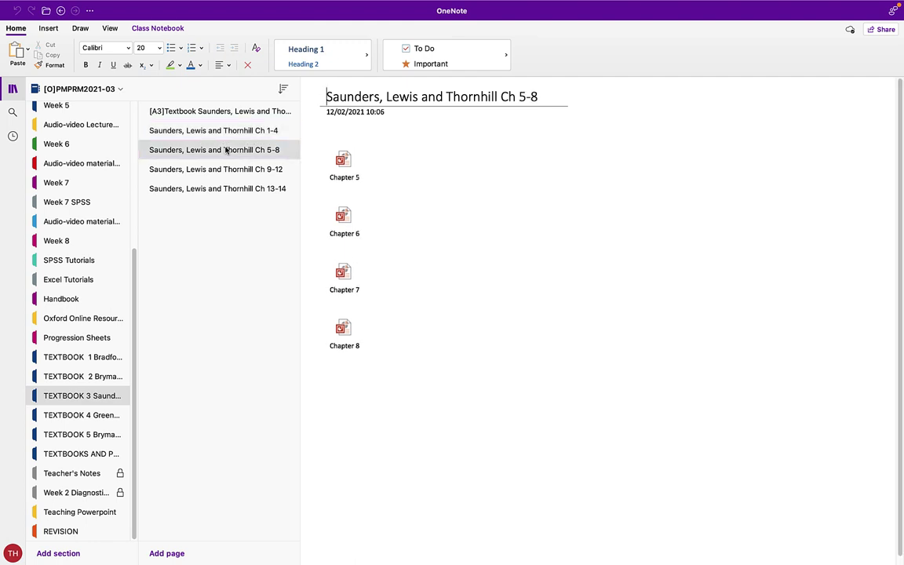
click(237, 172)
click(243, 188)
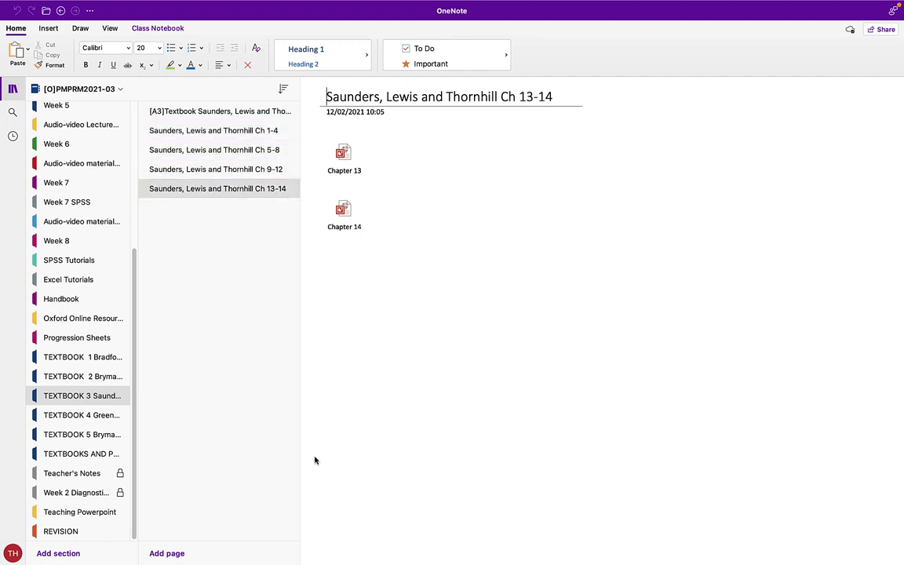
click(70, 416)
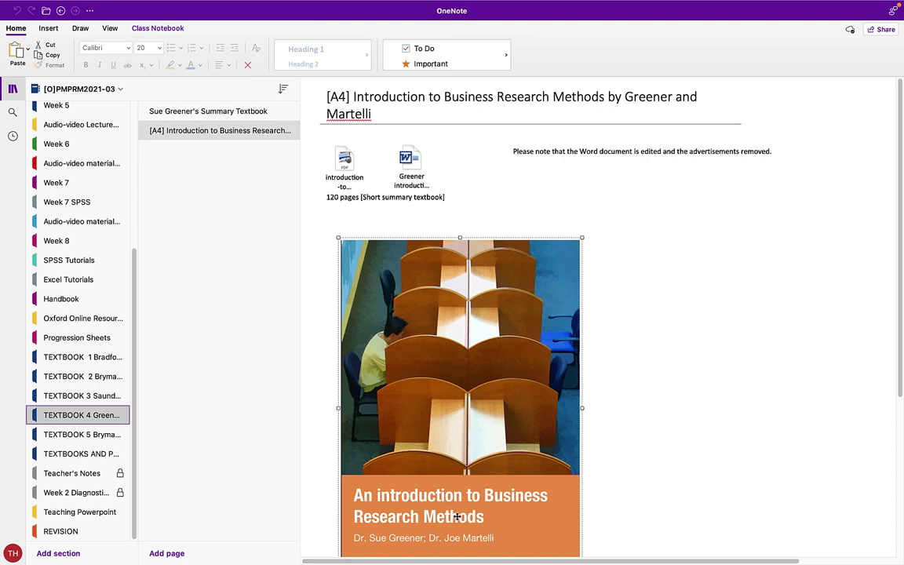
click(70, 398)
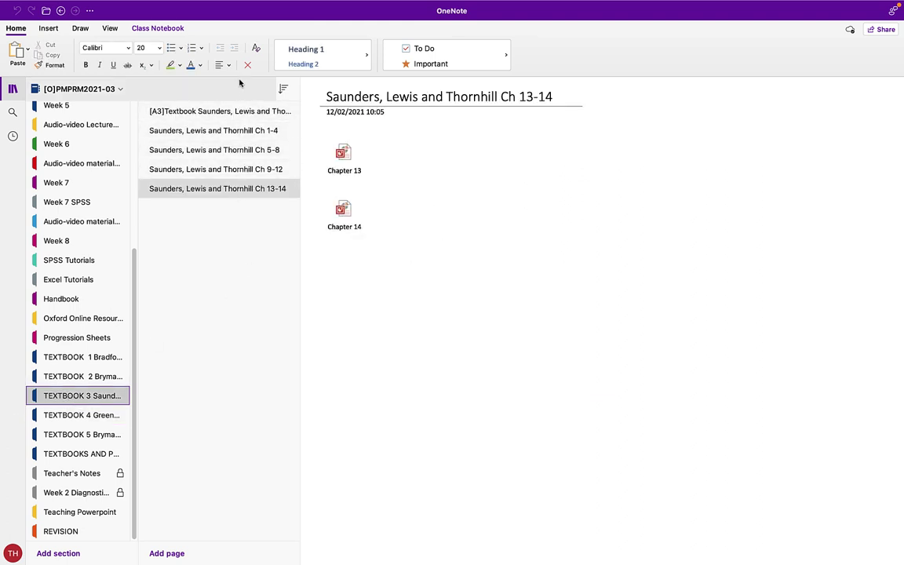
click(76, 416)
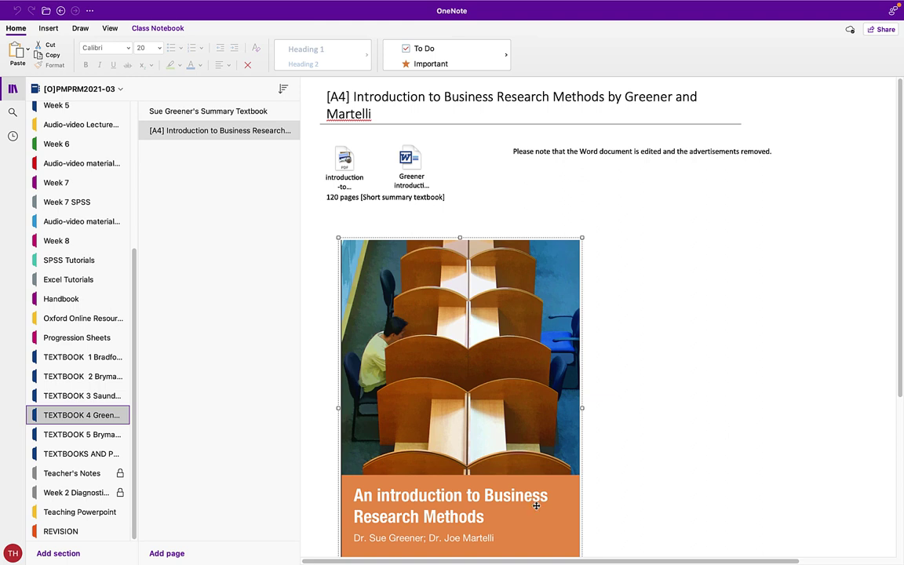
- Open TEXTBOOK 5's Synopsis brief-notes page, scroll through it, and return the section list to the top
click(68, 436)
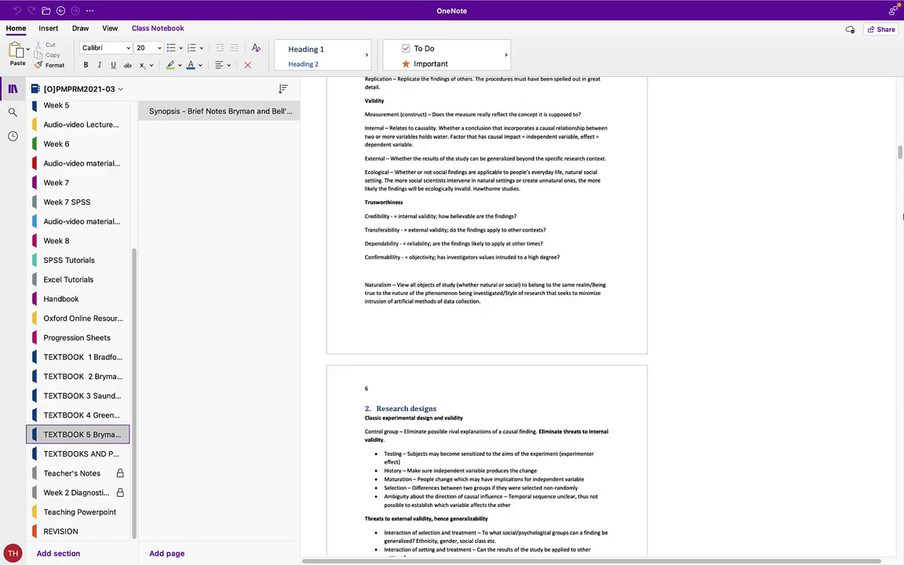
scroll(901, 150, up, 3)
drag(901, 150, 899, 82)
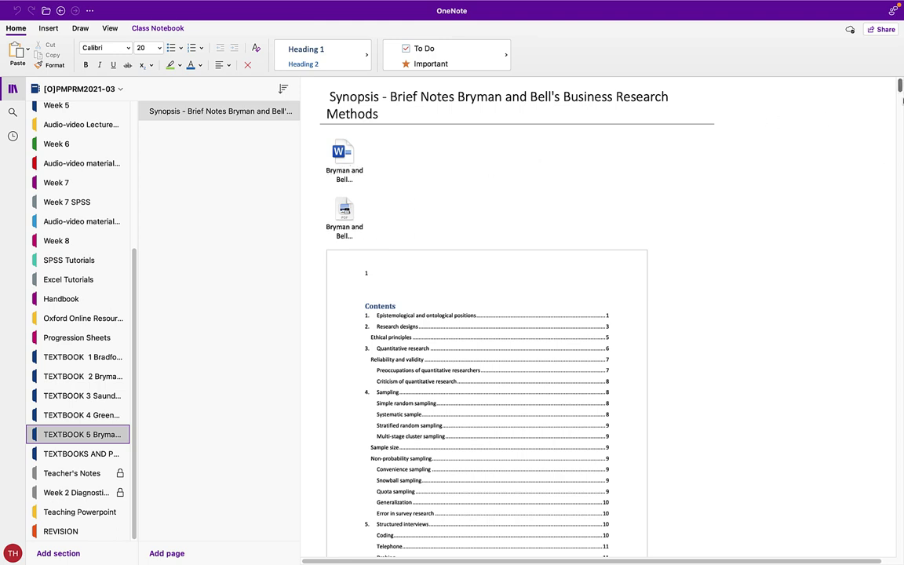
drag(901, 90, 901, 337)
scroll(777, 364, up, 20)
drag(134, 288, 151, 131)
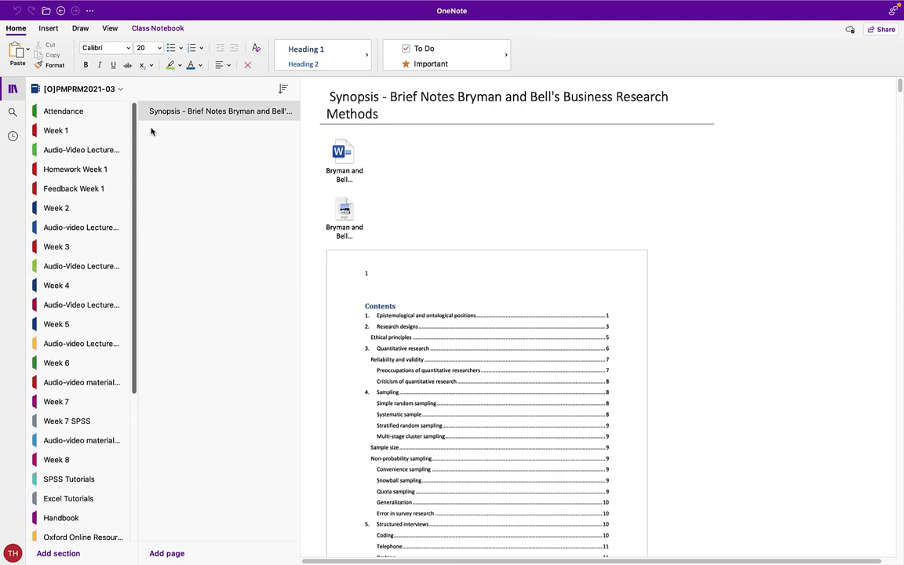
- Open the Week 1 B1 page and preview its Positivistic Approach or Philosophy.docx attachment
click(53, 132)
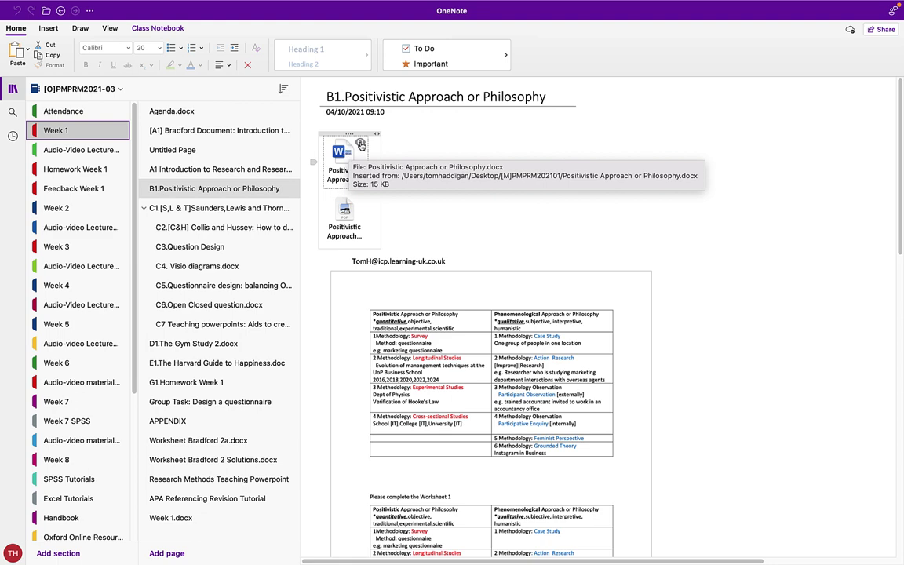
click(360, 146)
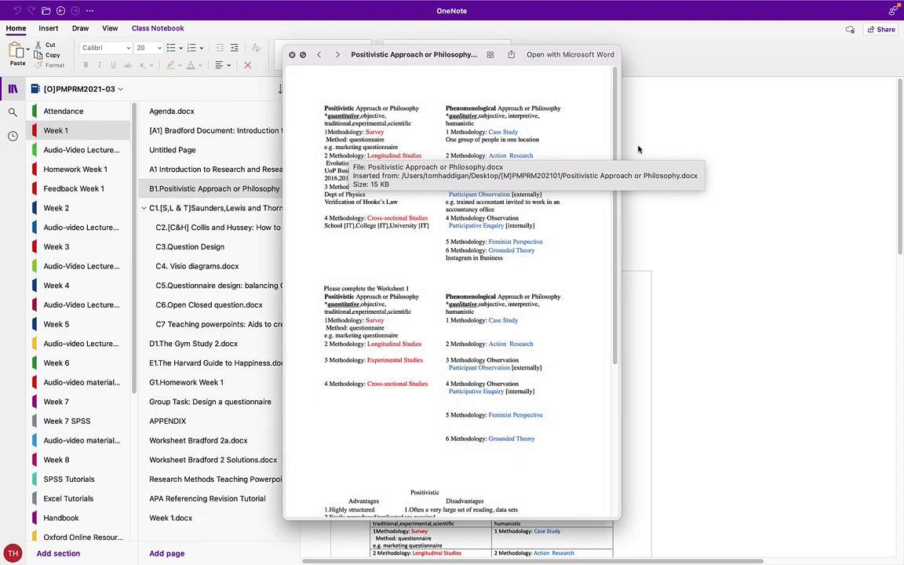
- Save an editable copy as Positivistic Approach or Philosophy in Extraneous Materials, replacing the existing file
key(Escape)
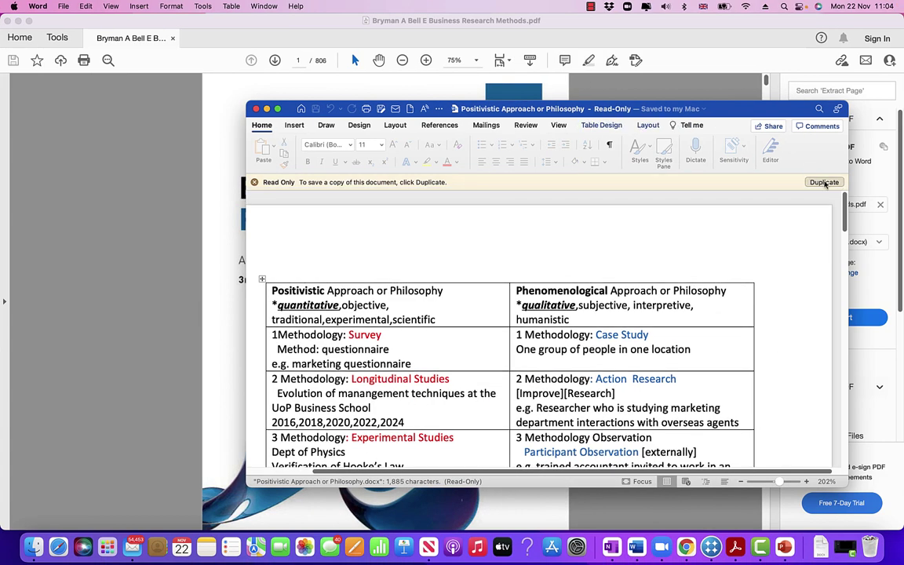
click(824, 183)
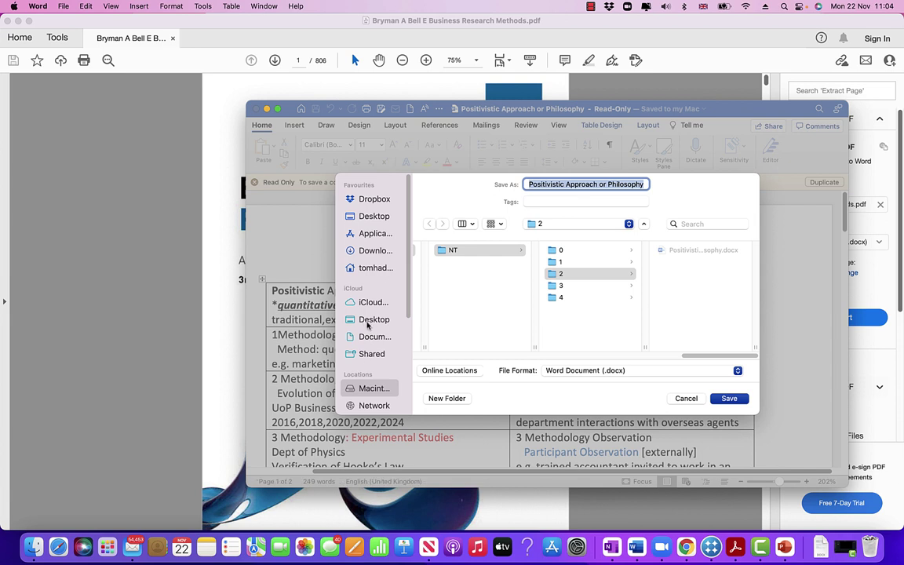
click(365, 320)
click(462, 356)
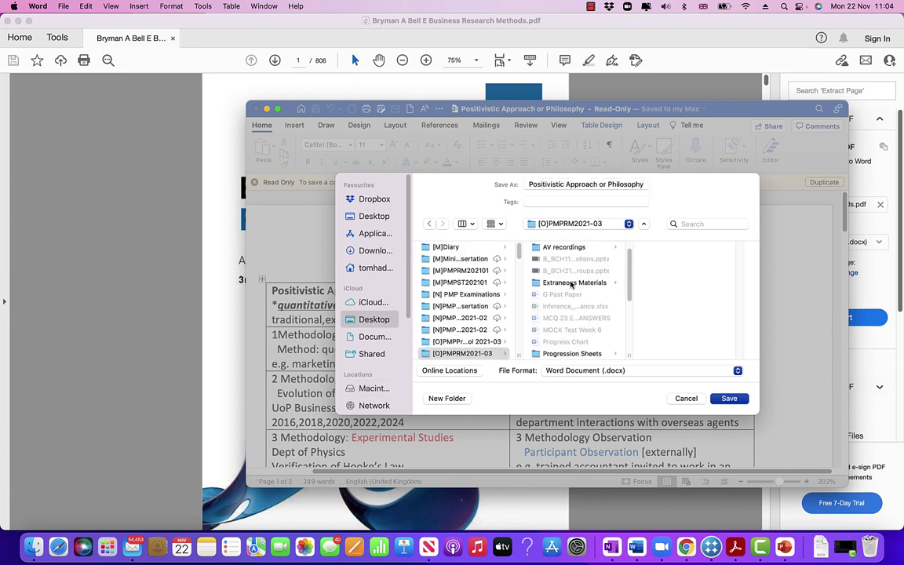
click(594, 285)
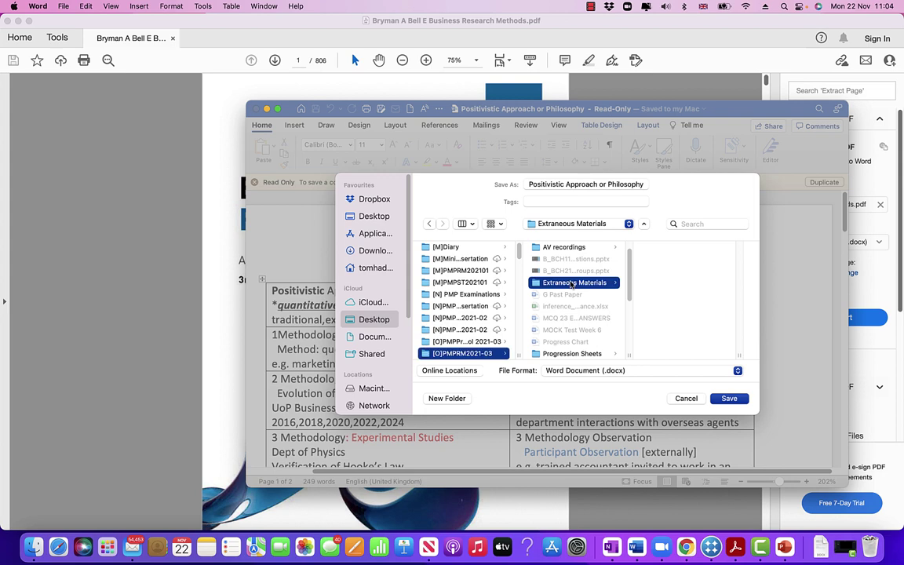
click(730, 399)
click(578, 353)
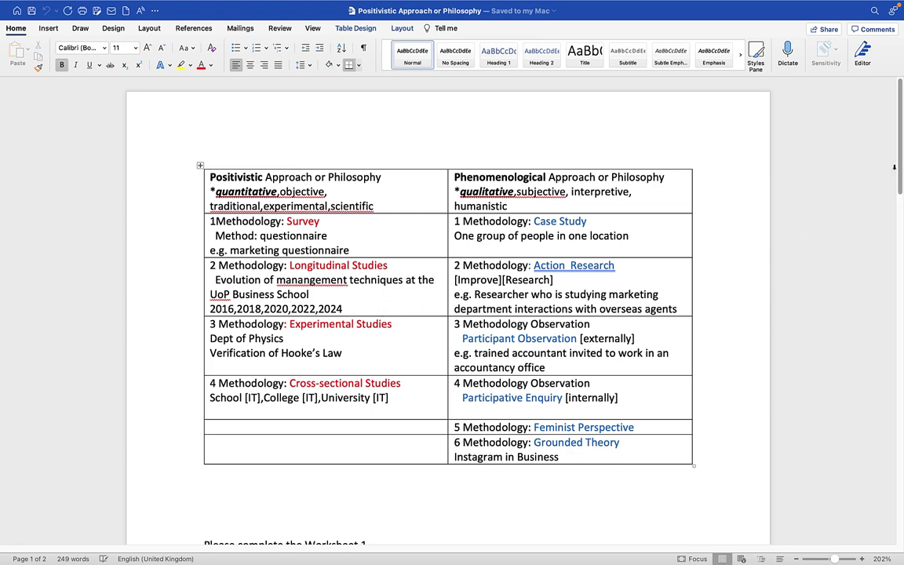
- Centre the 'Please complete the Worksheet 1' line above the second methodology table
scroll(902, 179, down, 3)
drag(902, 179, 896, 232)
scroll(214, 156, up, 5)
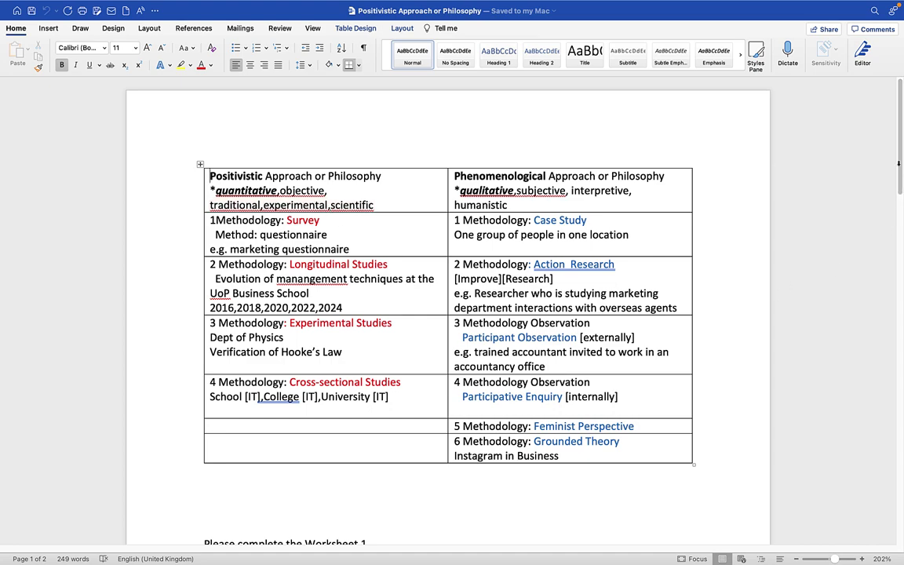
drag(900, 160, 902, 186)
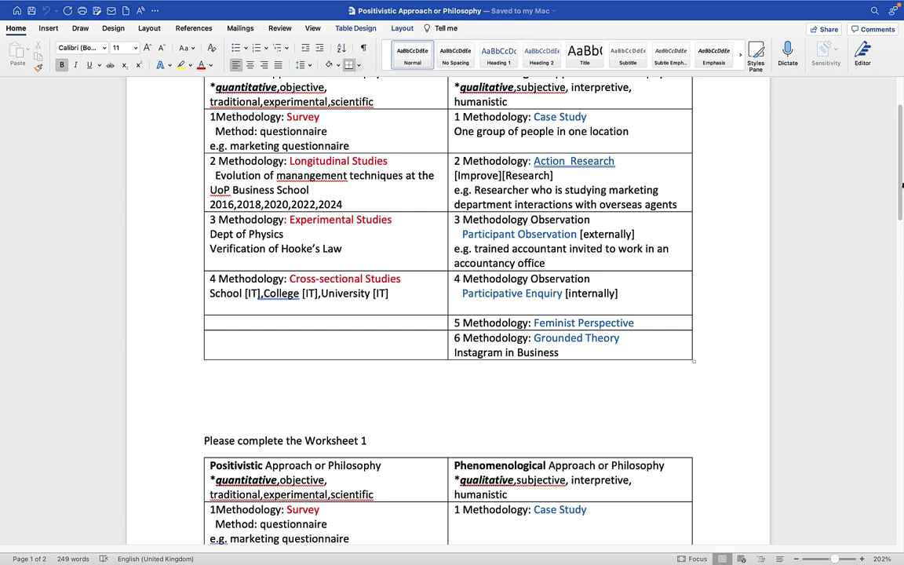
scroll(903, 185, up, 5)
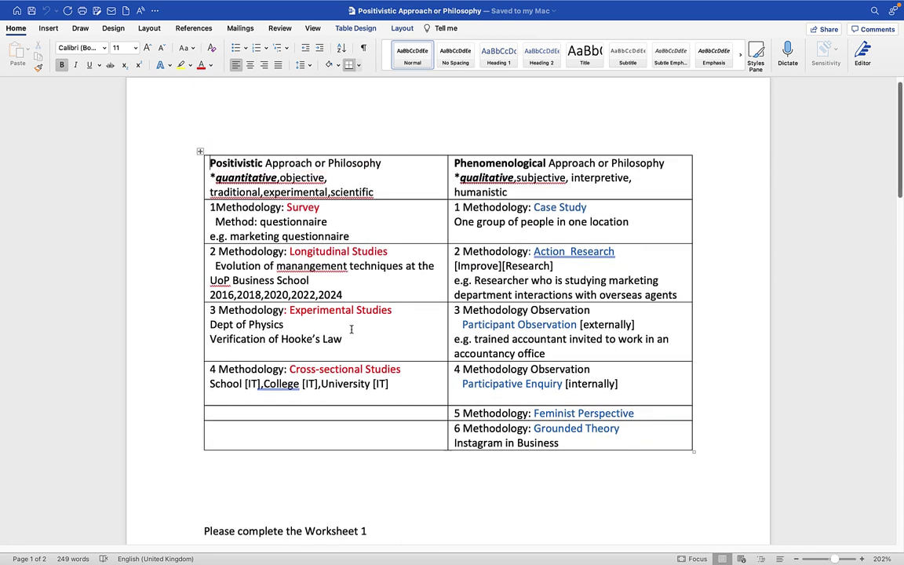
scroll(901, 151, down, 10)
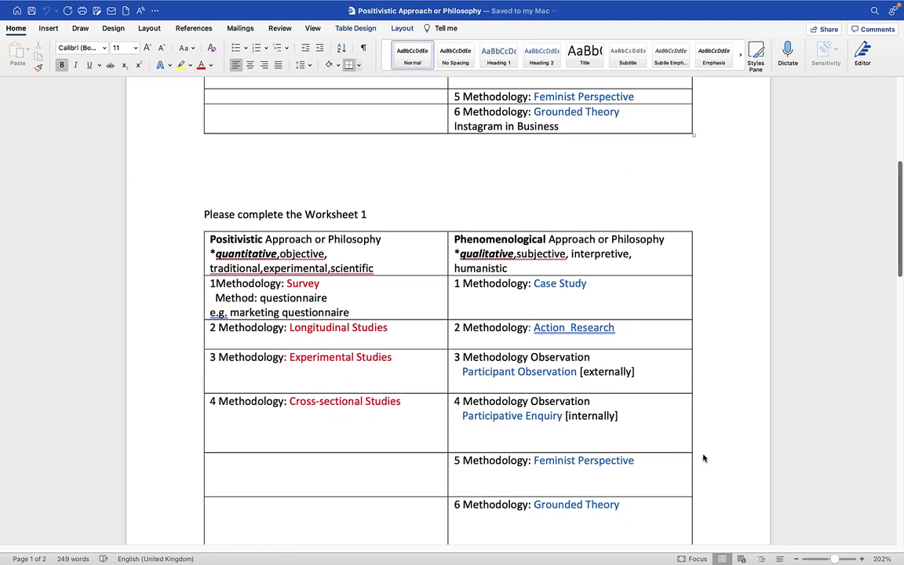
drag(369, 214, 204, 213)
click(249, 66)
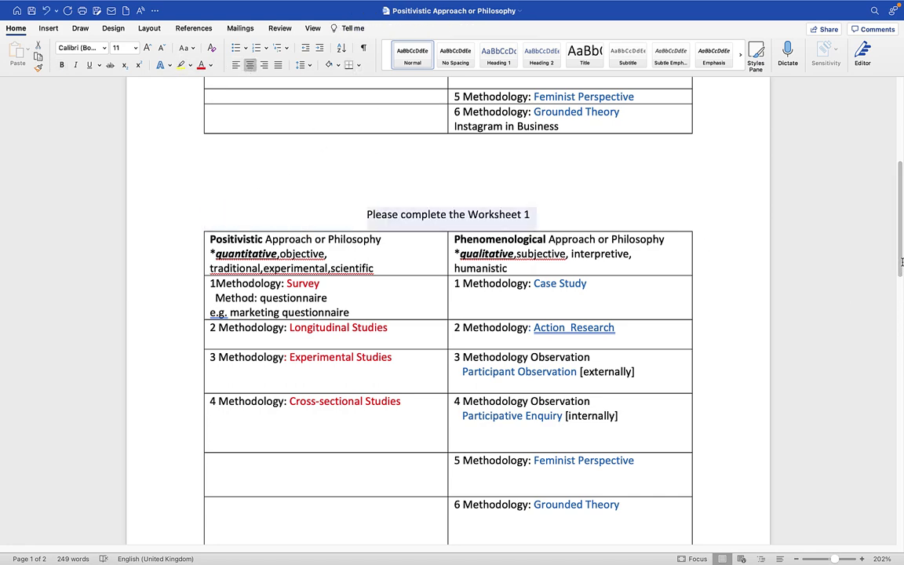
- Colour the heading word 'Positivistic' red
scroll(799, 257, up, 8)
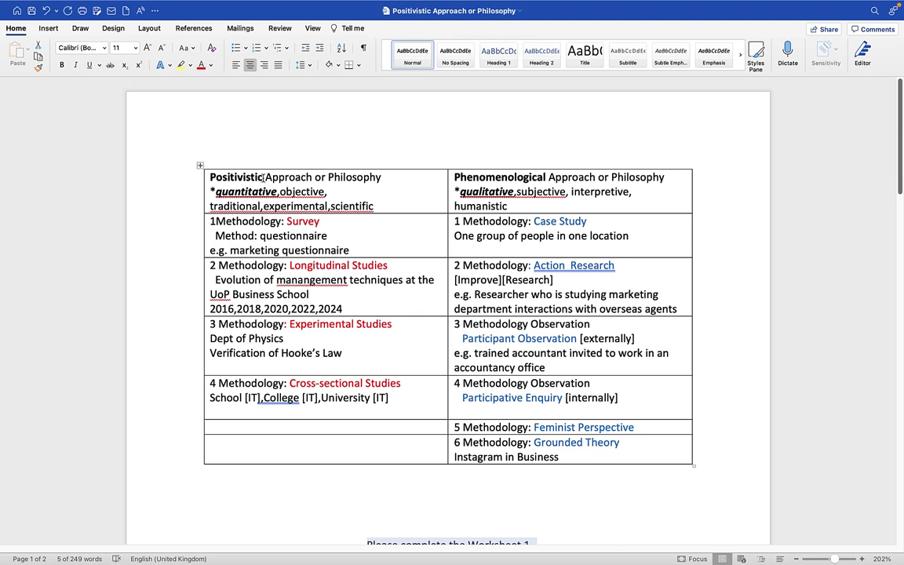
drag(263, 177, 201, 167)
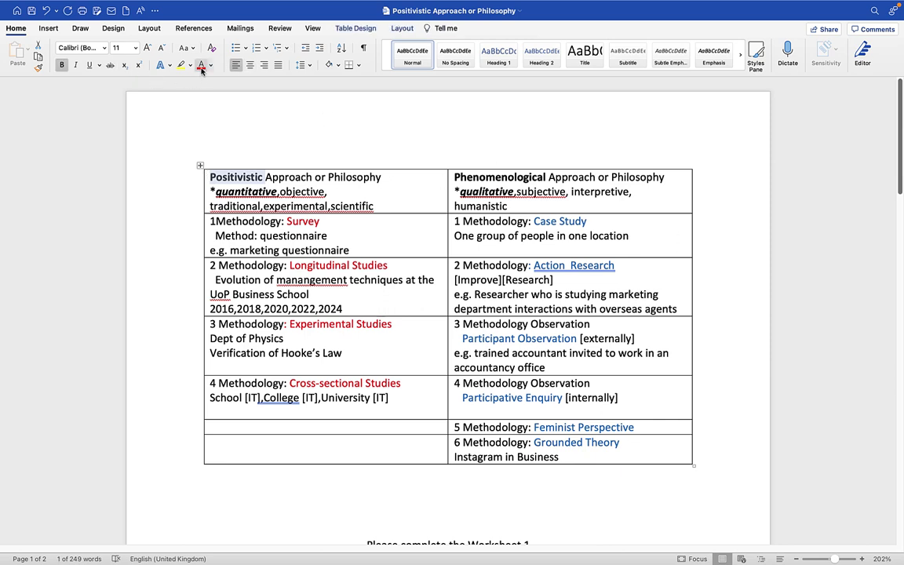
click(201, 67)
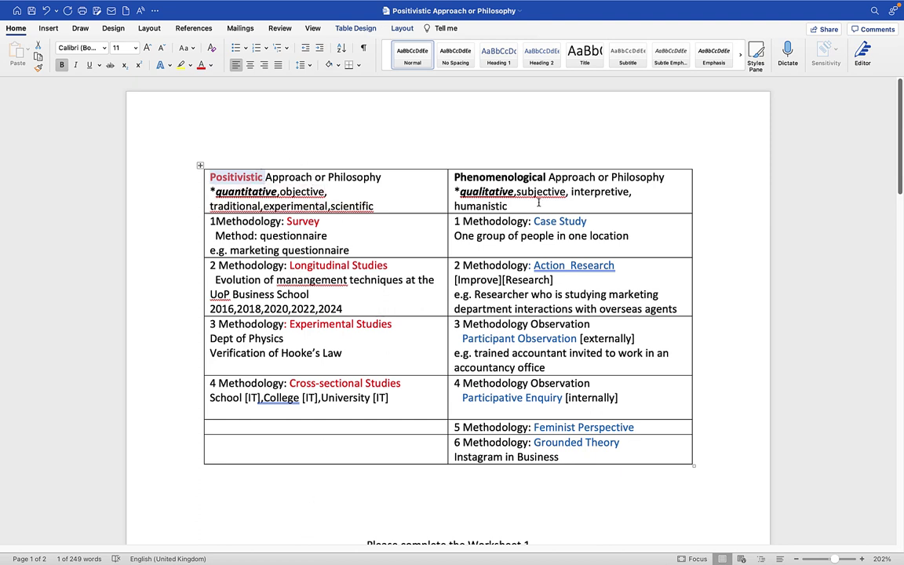
- Colour the heading word 'Phenomenological' blue using the standard blue font colour
drag(547, 177, 454, 178)
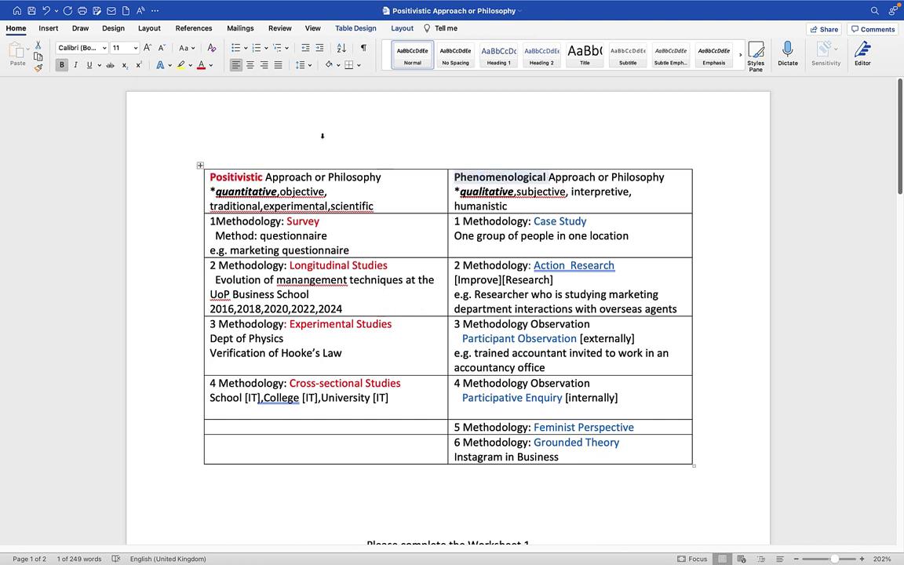
click(211, 67)
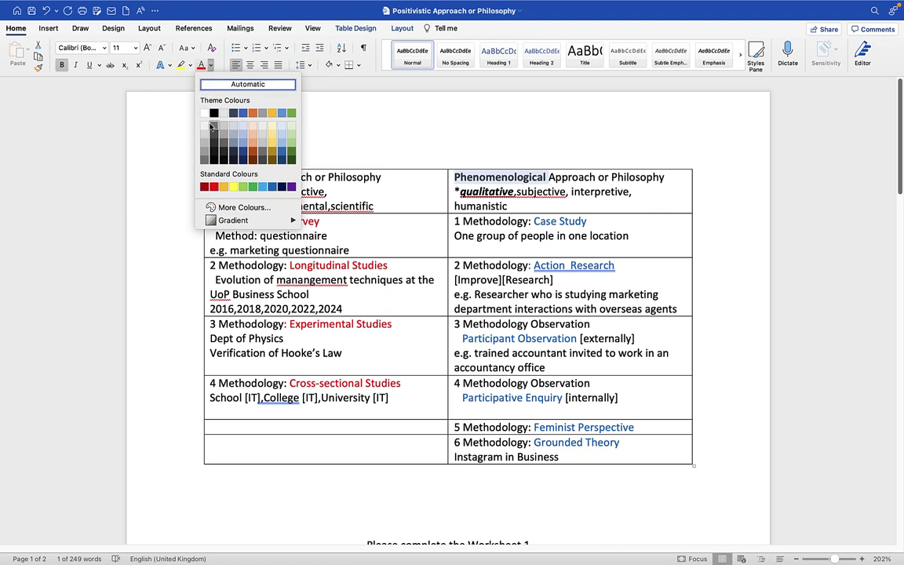
click(271, 187)
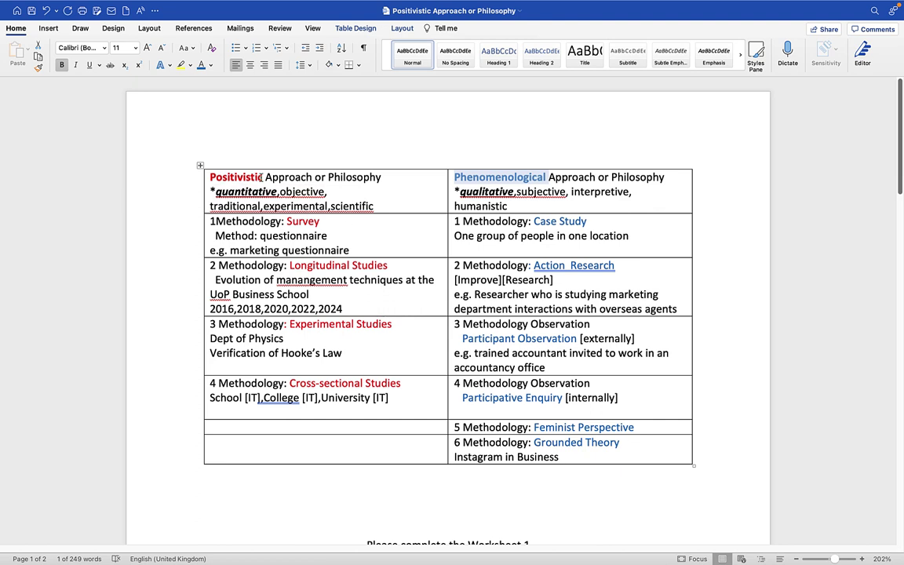
click(273, 198)
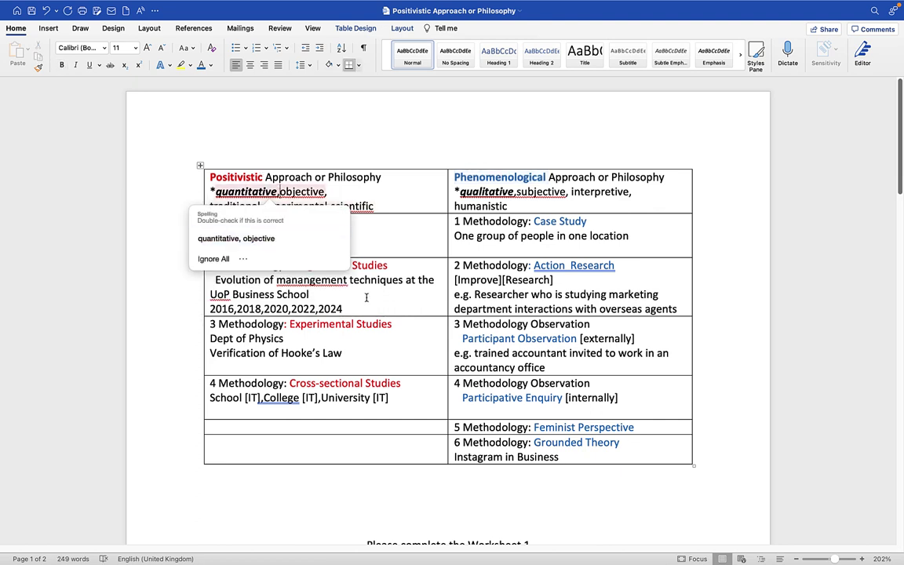
- Move 'objective, traditional,experimental,scientific' onto its own line below '*quantitative,' in the Positivistic header
key(Return)
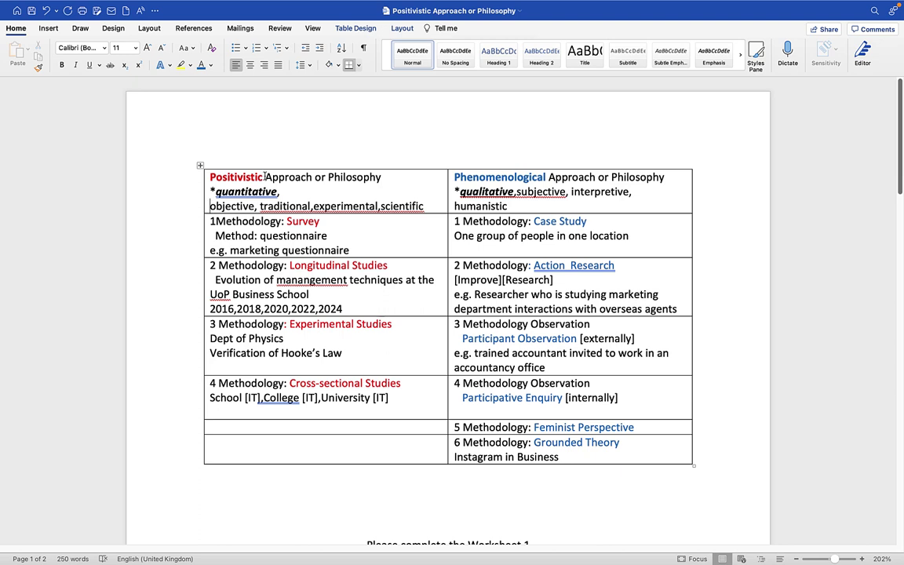
double_click(274, 191)
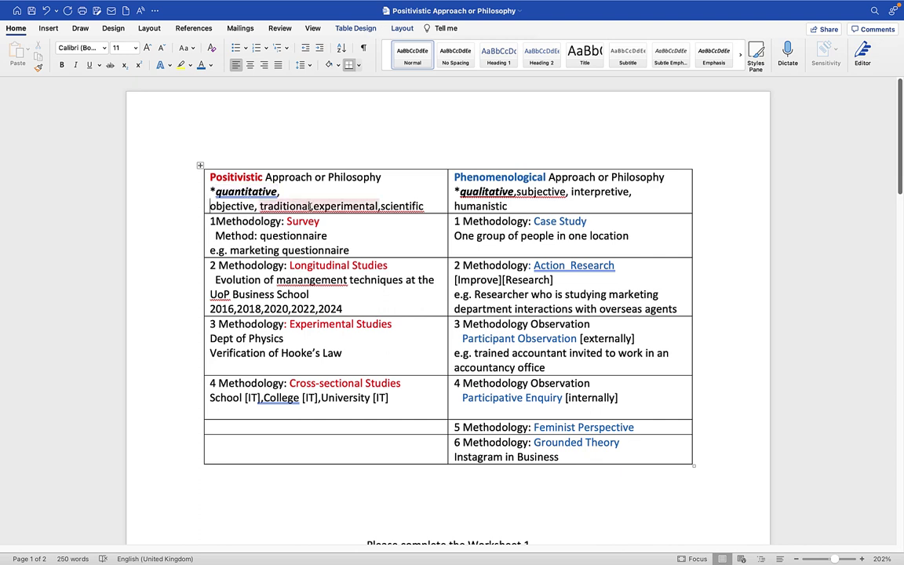
- Insert the missing spaces between 'Positivistic'/'Phenomenological' and 'Approach' in both header cells
drag(311, 205, 369, 205)
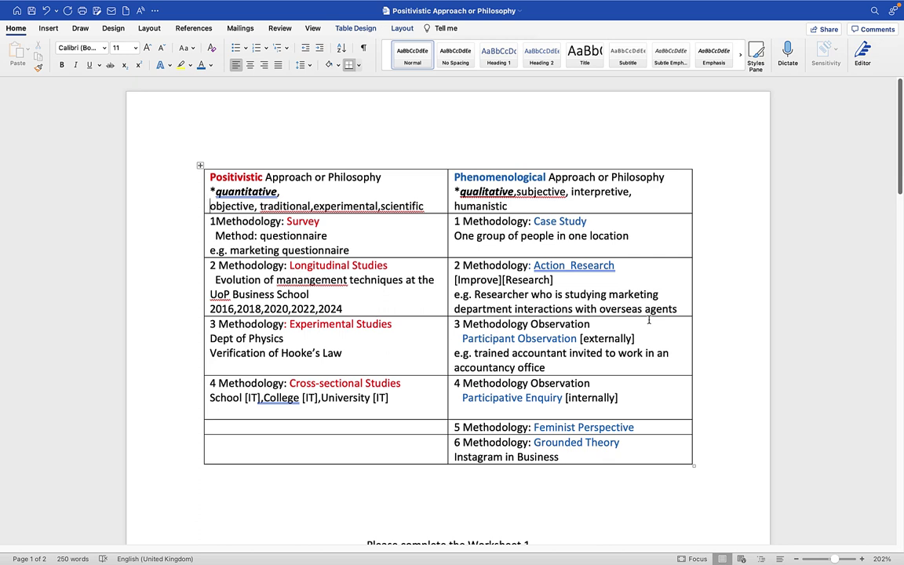
click(263, 178)
click(546, 178)
- Add a full stop after row numbers 1, 2, 3 and 4 in the Positivistic column
click(214, 221)
text(.)
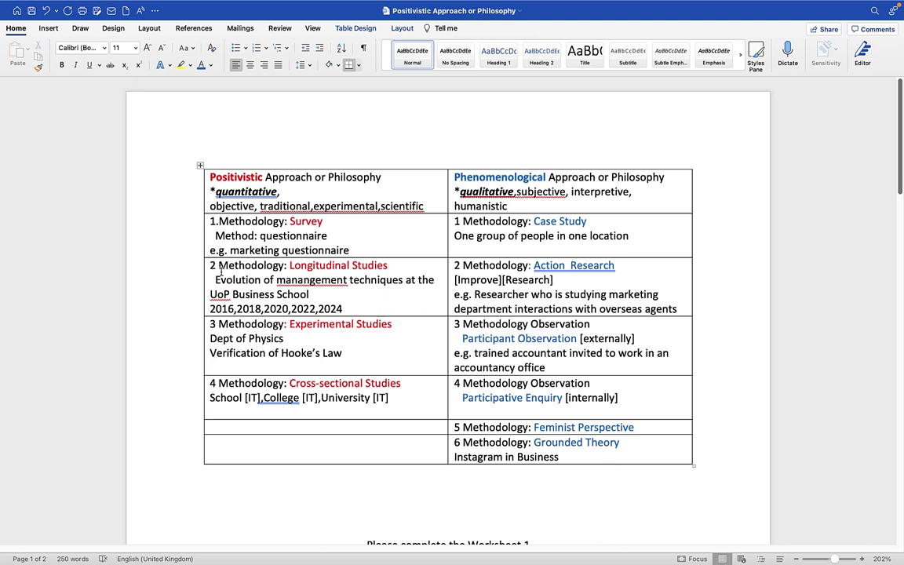
click(213, 266)
text(.)
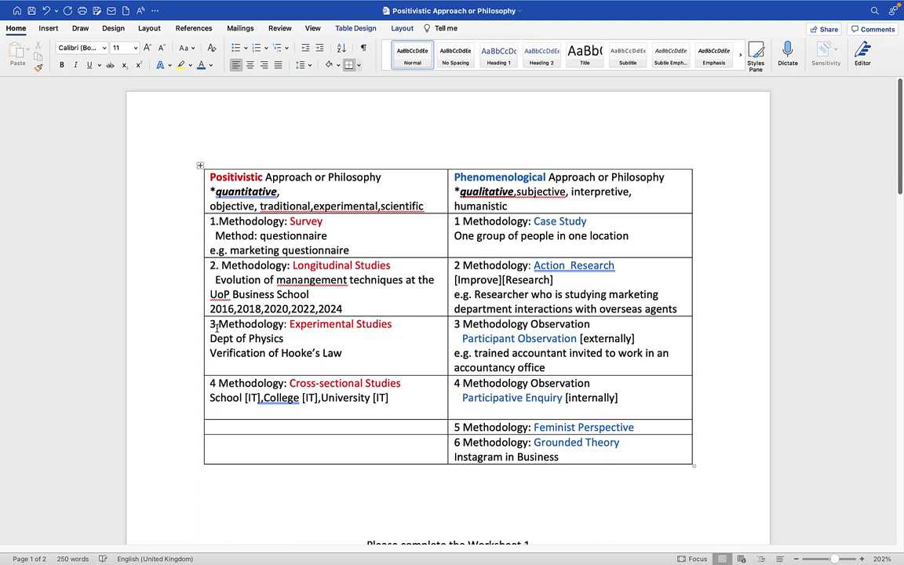
click(214, 324)
text(.)
click(214, 384)
text(.)
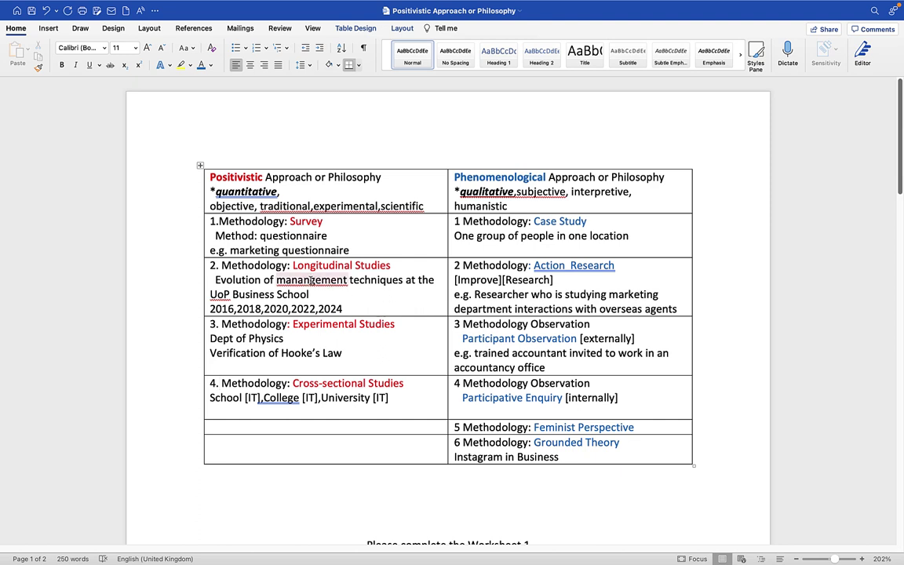
- Fix 'manangement' to 'management' in the Longitudinal Studies cell via the spelling suggestion
right_click(306, 281)
click(261, 327)
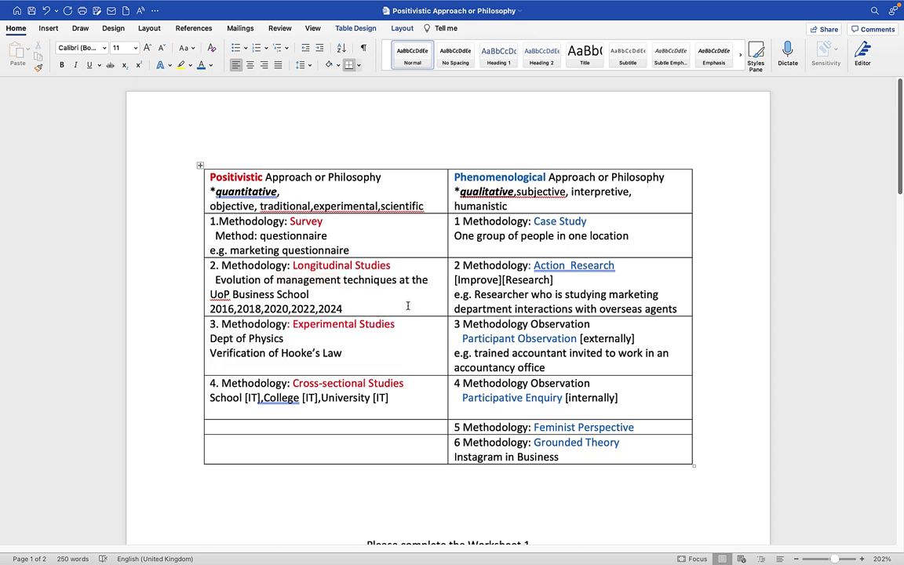
click(303, 280)
click(246, 398)
drag(242, 398, 297, 398)
key(Left)
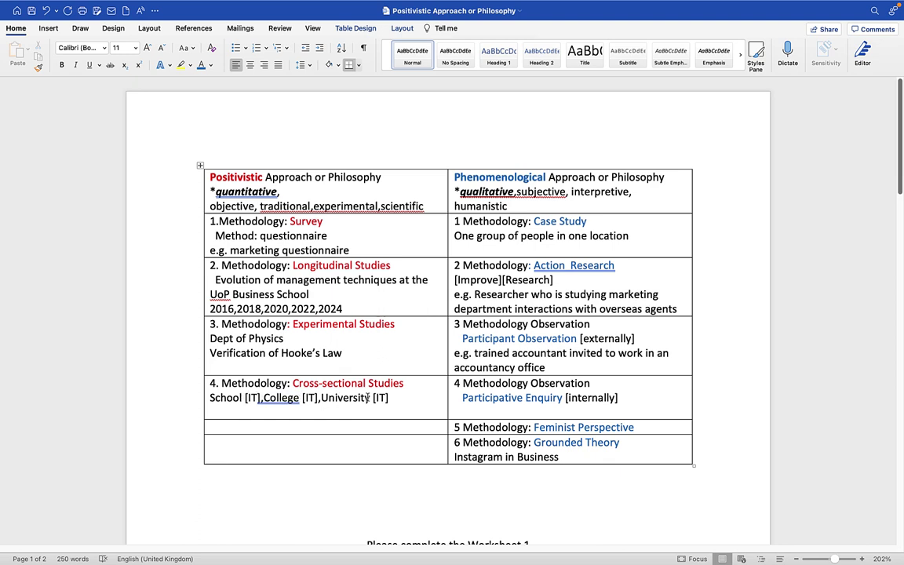